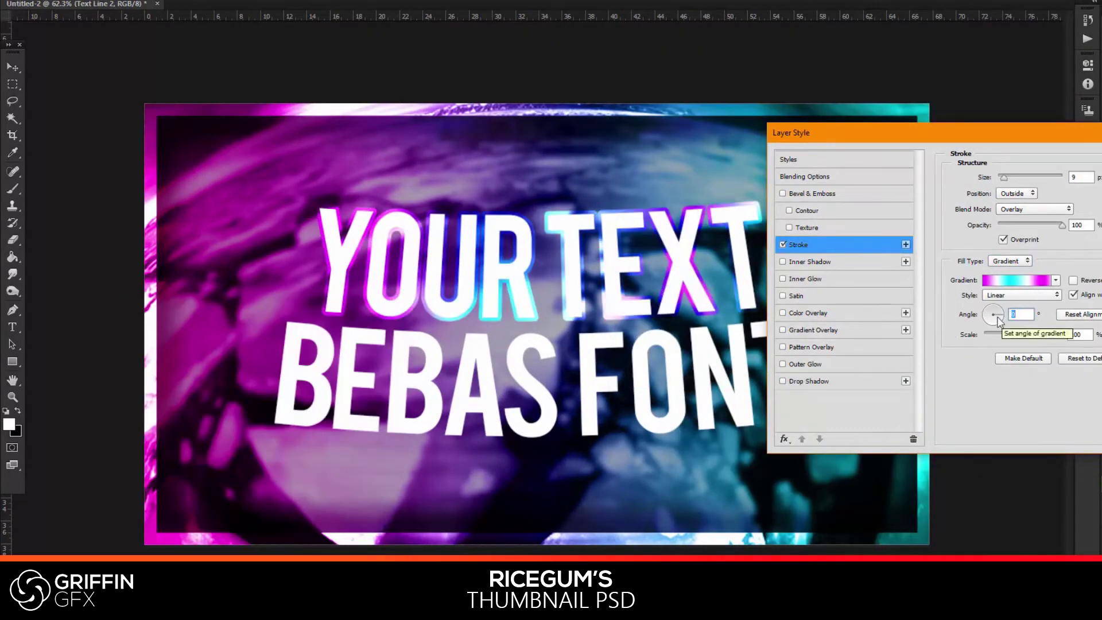
Adjust the angle and style of the gradient stroke on the Text Line 2 layer and reverse its gradient
text(1)
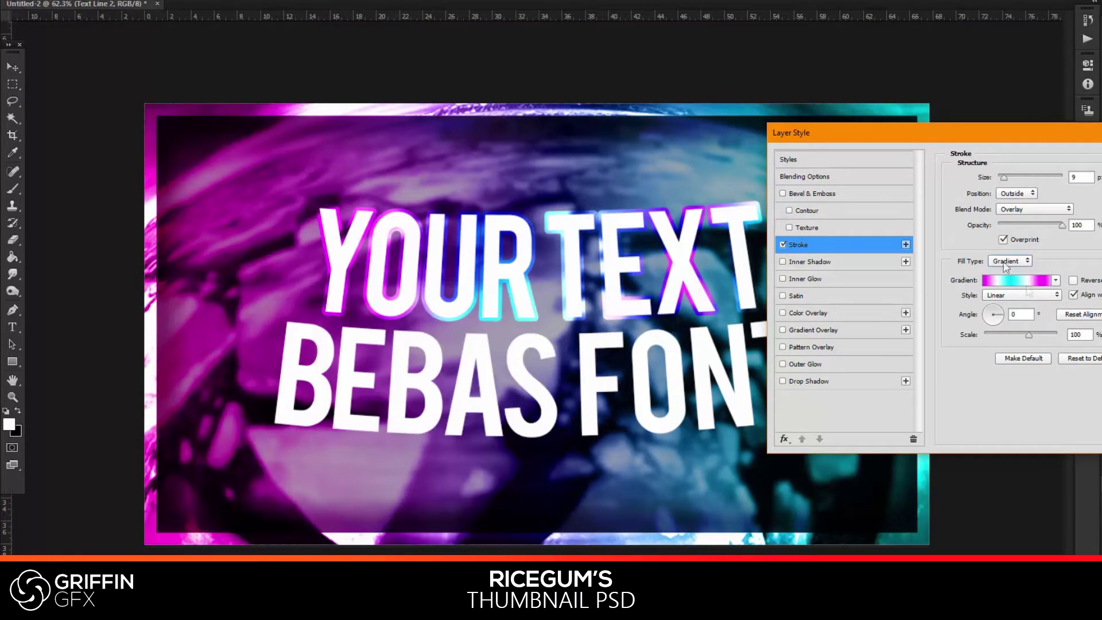
click(1021, 295)
click(1011, 347)
click(1073, 280)
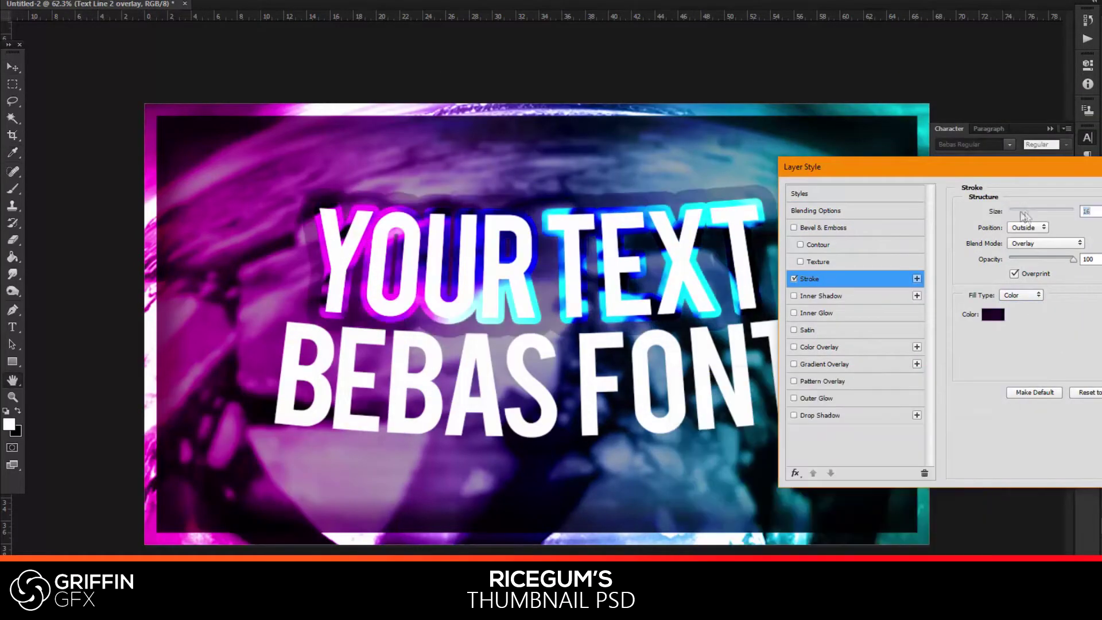
Set the Text Line 2 overlay's stroke to size 6 with Normal blending, and paste the layer style onto Text Line 1
text(6)
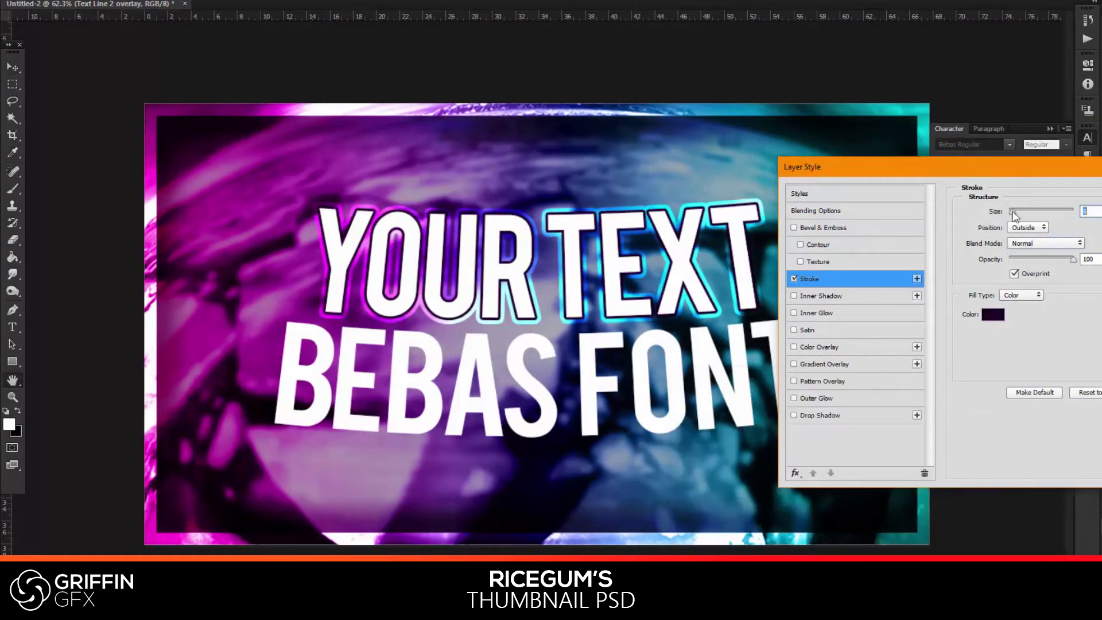
click(1044, 243)
click(1044, 321)
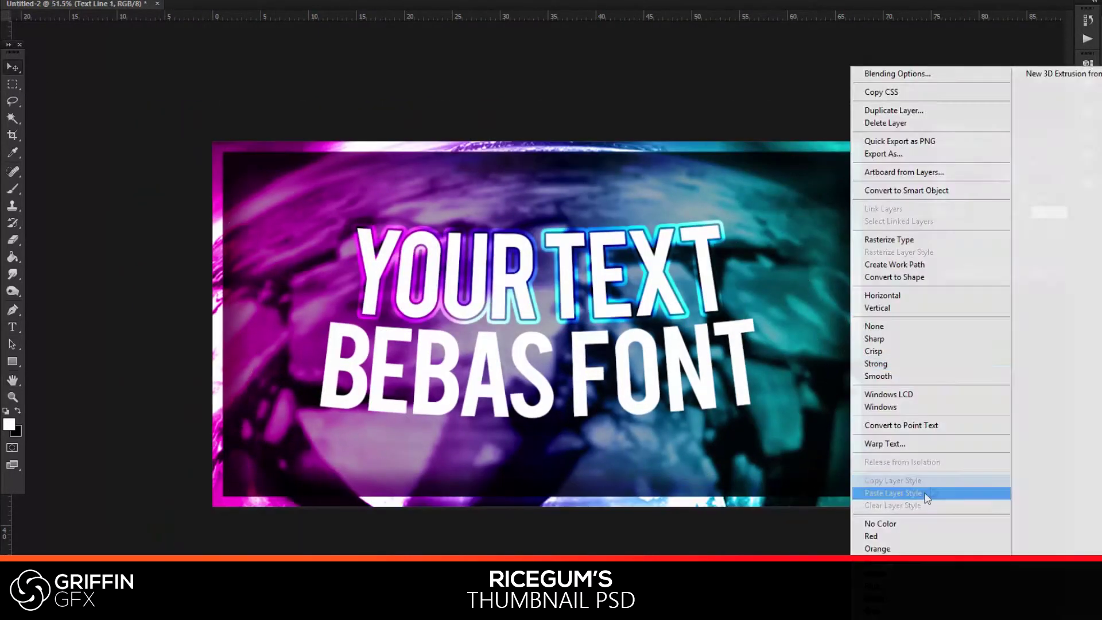
click(900, 490)
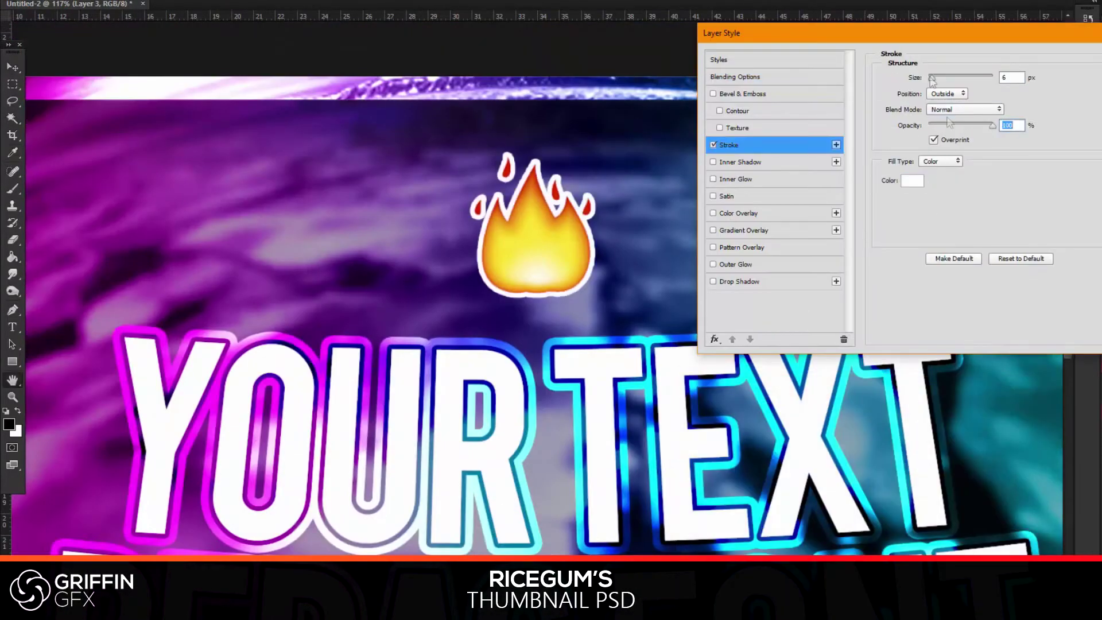
Thicken the white outside stroke around the fire emoji and reposition the emoji above the text
drag(931, 80, 935, 81)
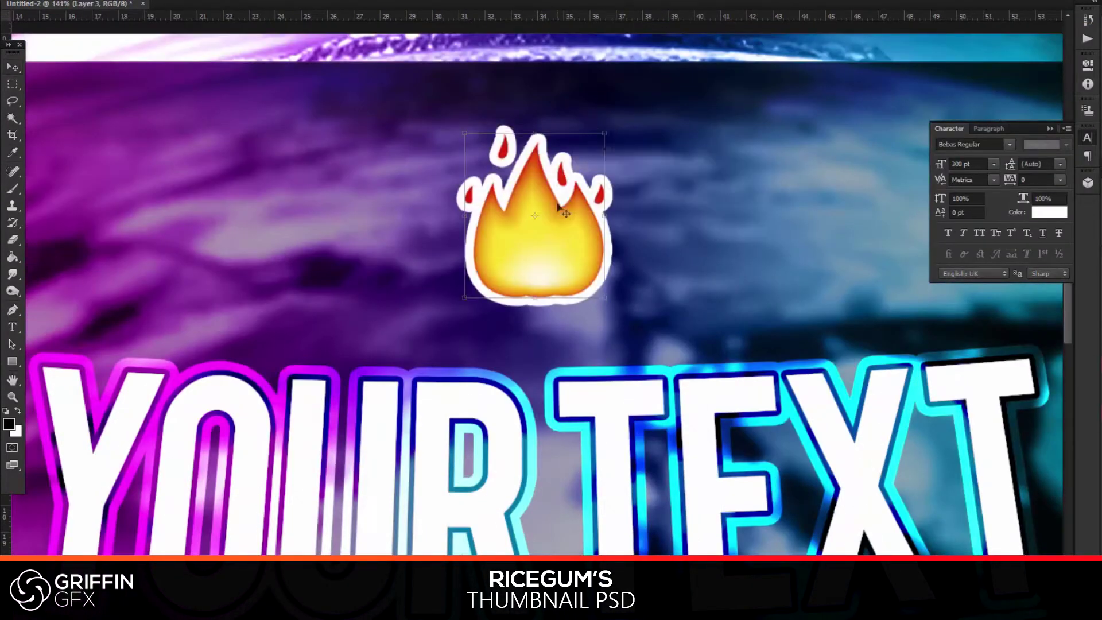
drag(559, 208, 488, 189)
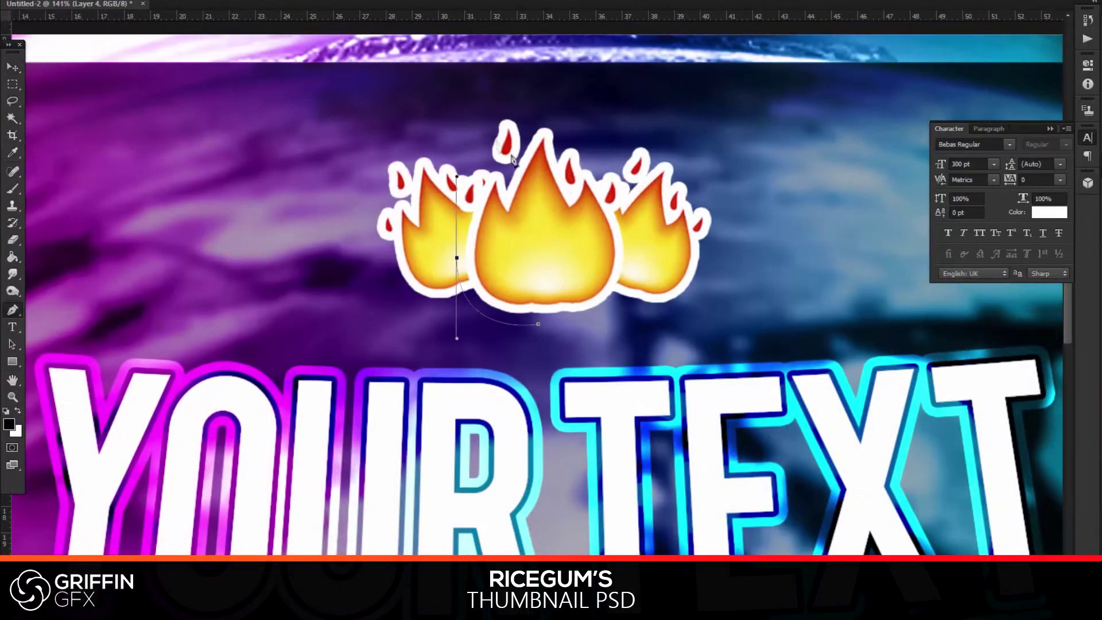
key(ctrl+alt+f)
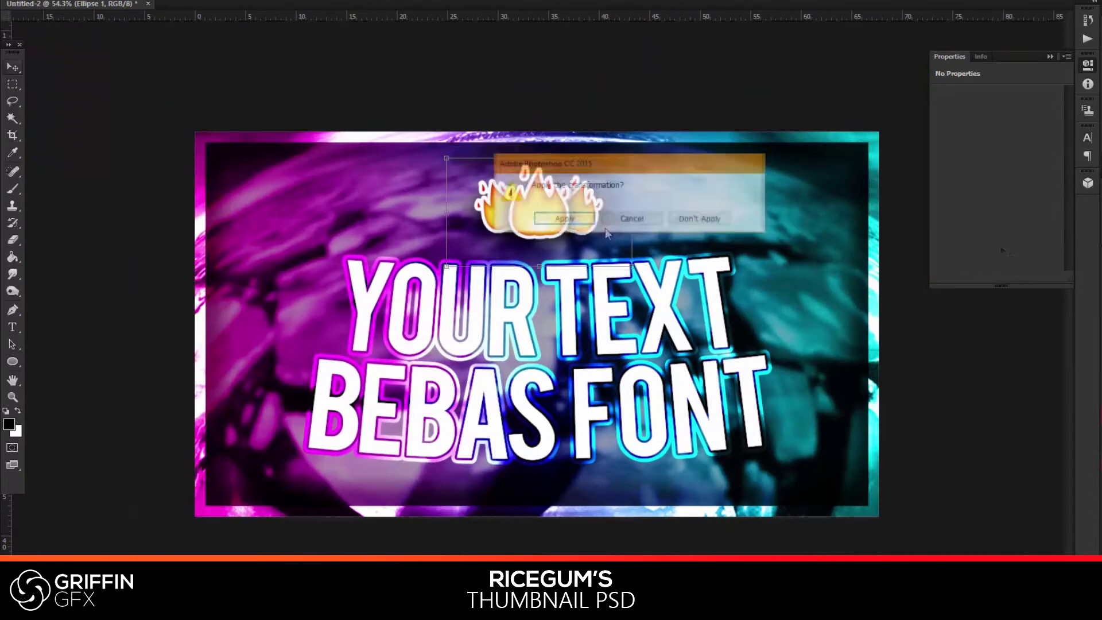
click(605, 228)
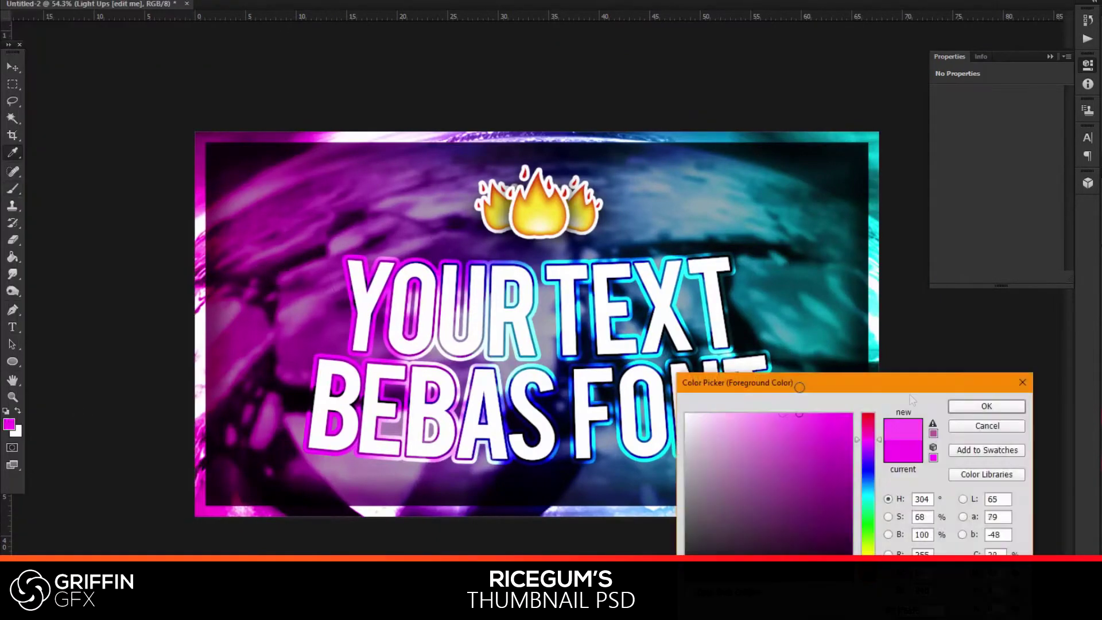
Set a bright magenta foreground colour for the Light Ups layer and swap the foreground and background colours
key(Return)
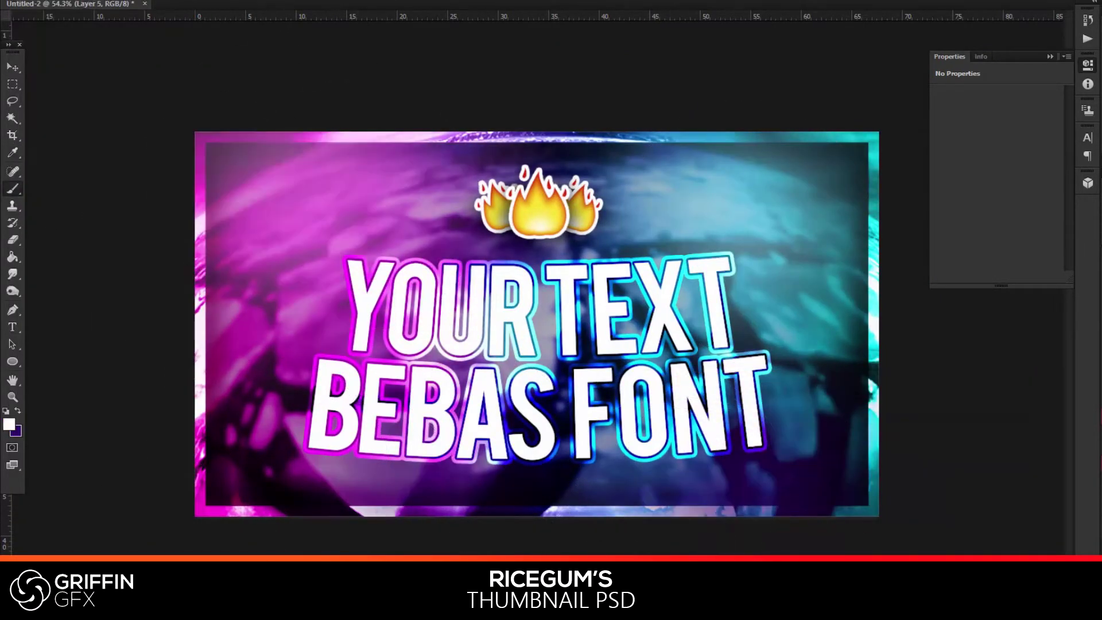
key(x)
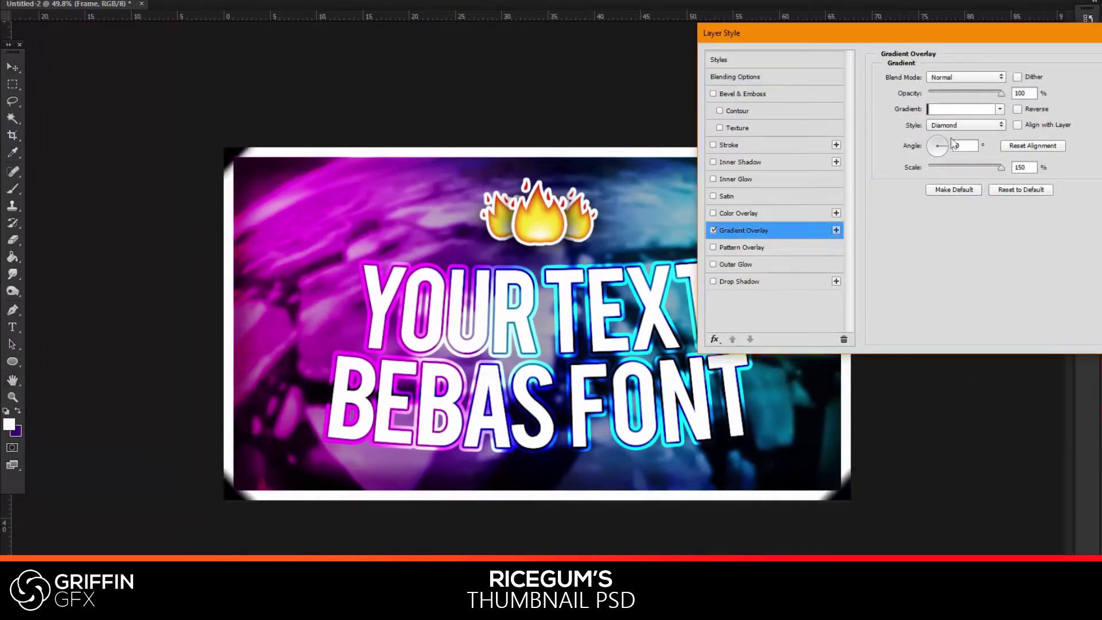
Edit the gradient used in the Frame layer's Gradient Overlay, change the gradient style and apply the effect
click(964, 109)
click(369, 337)
click(965, 124)
click(963, 82)
key(Return)
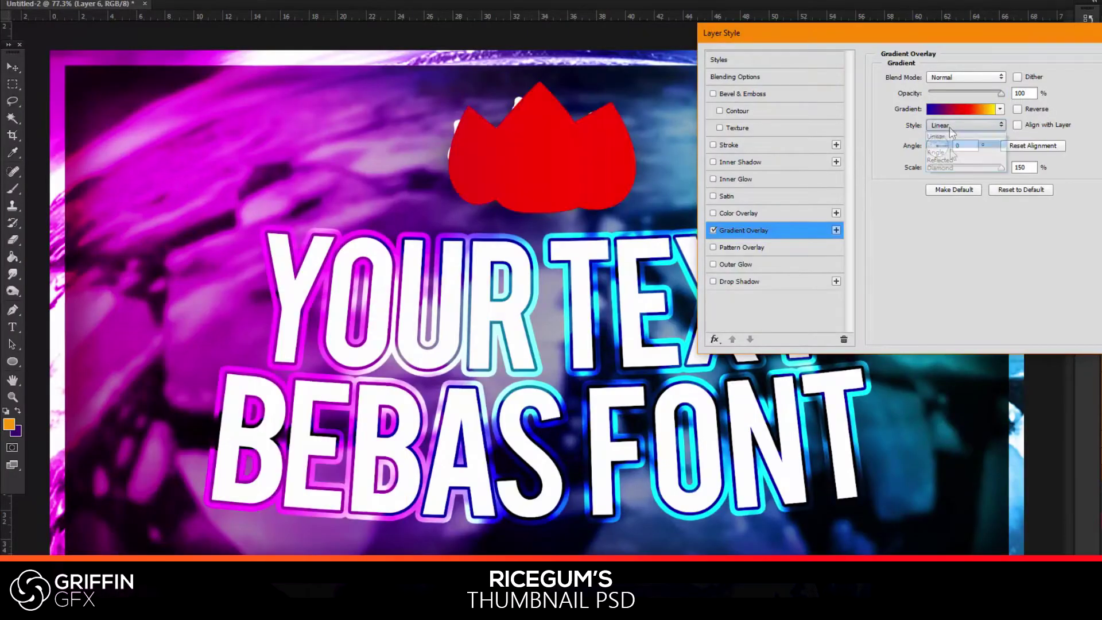
Change the Gradient Overlay style on the flame-shaped Layer 6
click(966, 125)
click(953, 166)
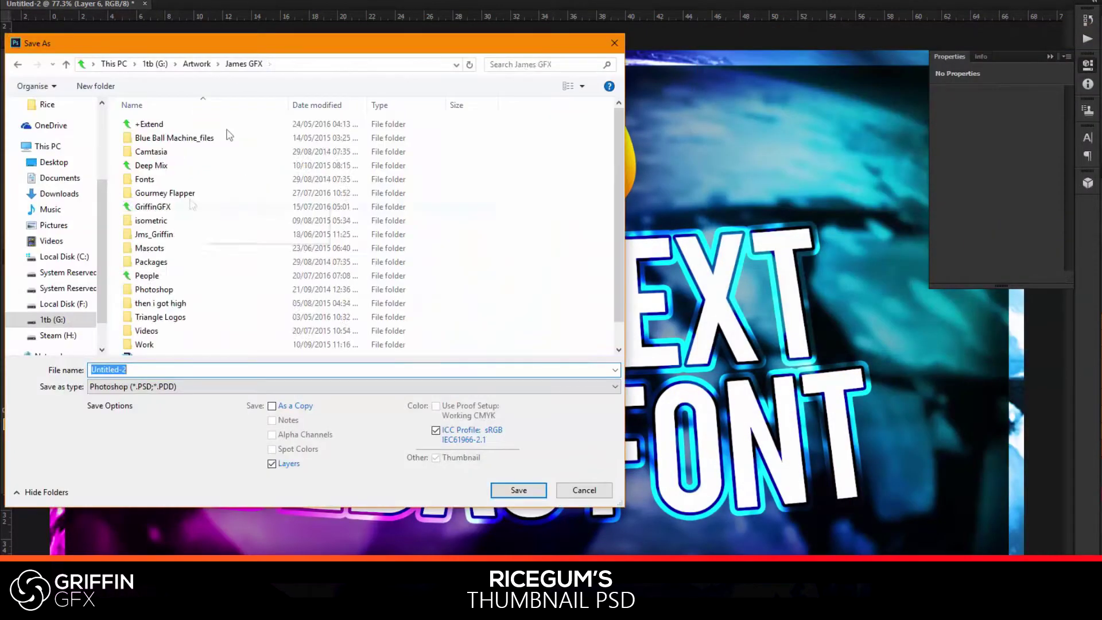
Save the document as a layered Photoshop file in a subfolder of the GriffinGFX folder
double_click(152, 207)
double_click(152, 279)
double_click(365, 135)
click(518, 490)
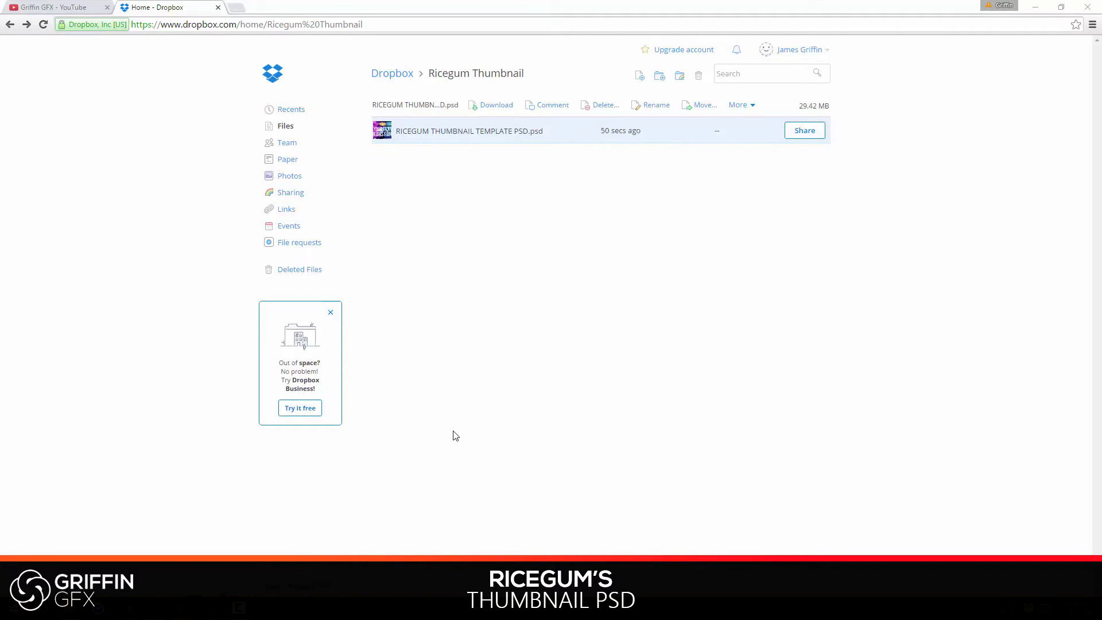
Open RICEGUM THUMBNAIL TEMPLATE PSD.psd from the Ricegum Thumbnail folder in Dropbox
click(461, 132)
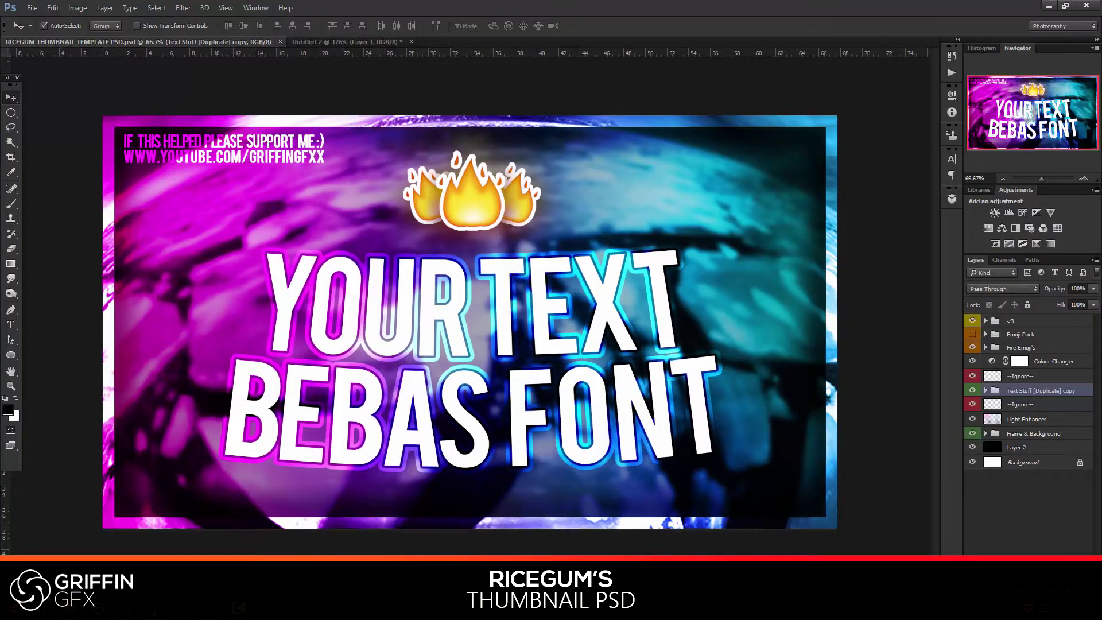
Mark the Colour Changer adjustment layer with the Green label colour
scroll(471, 322, up, 2)
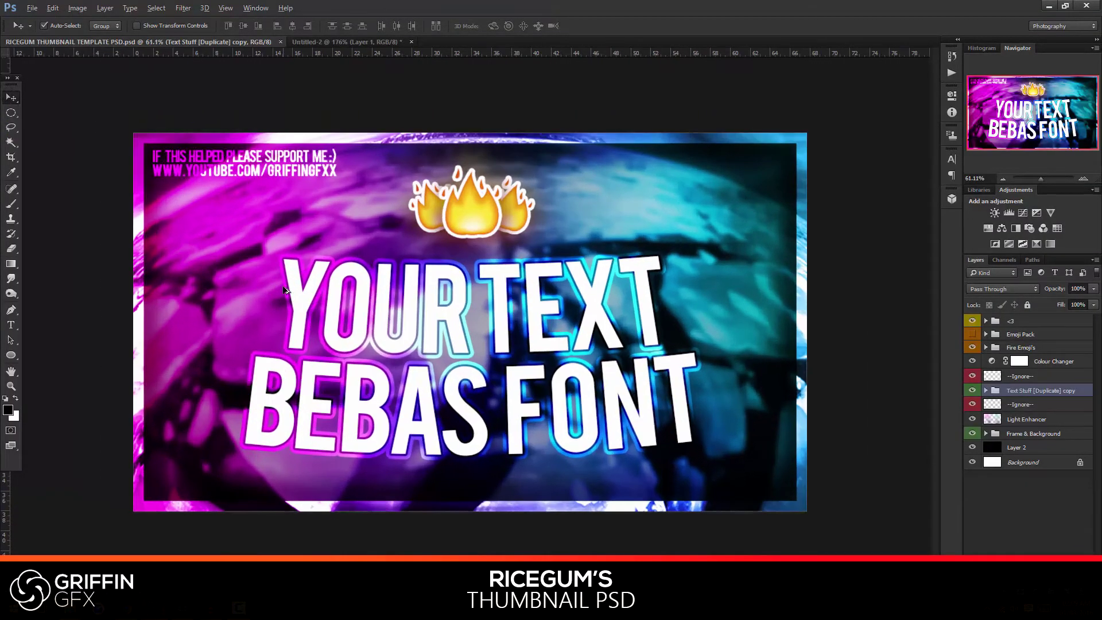
scroll(282, 285, down, 2)
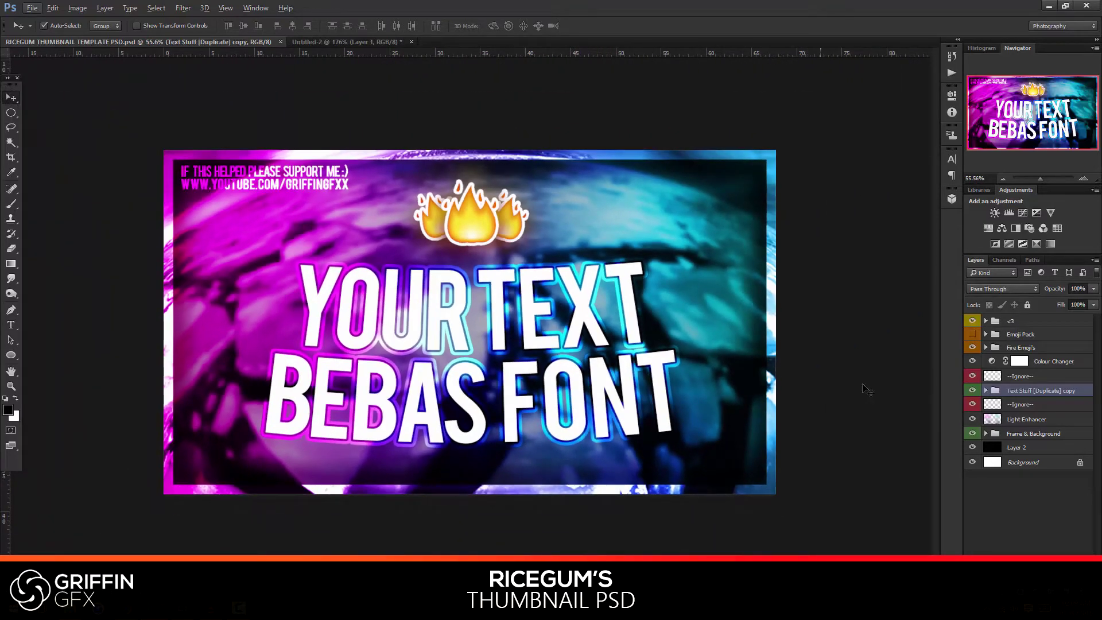
right_click(1066, 364)
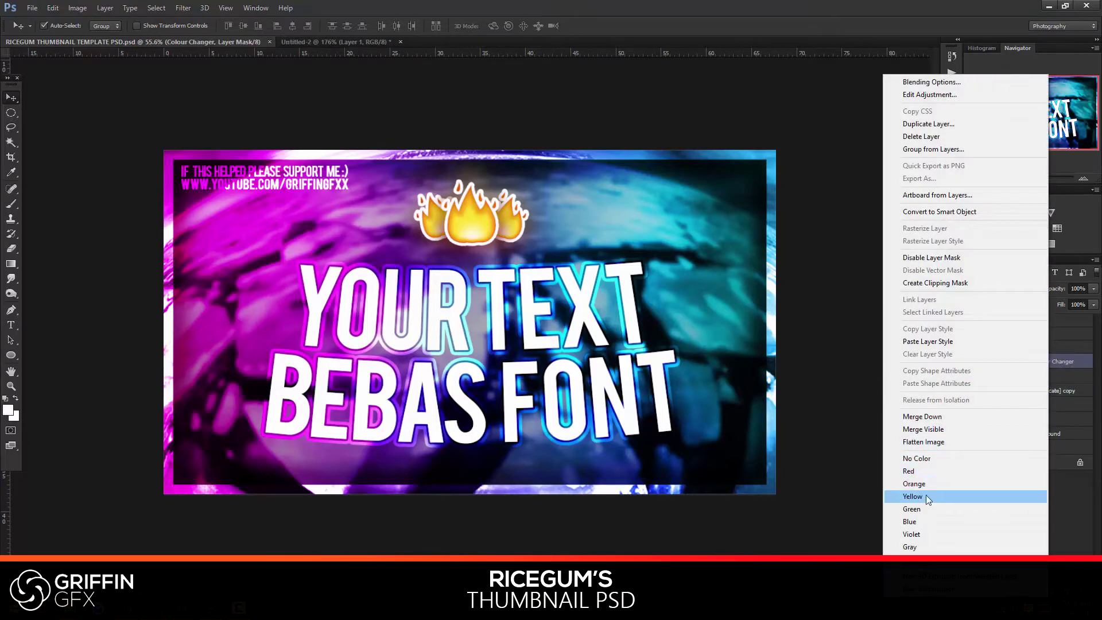
click(918, 509)
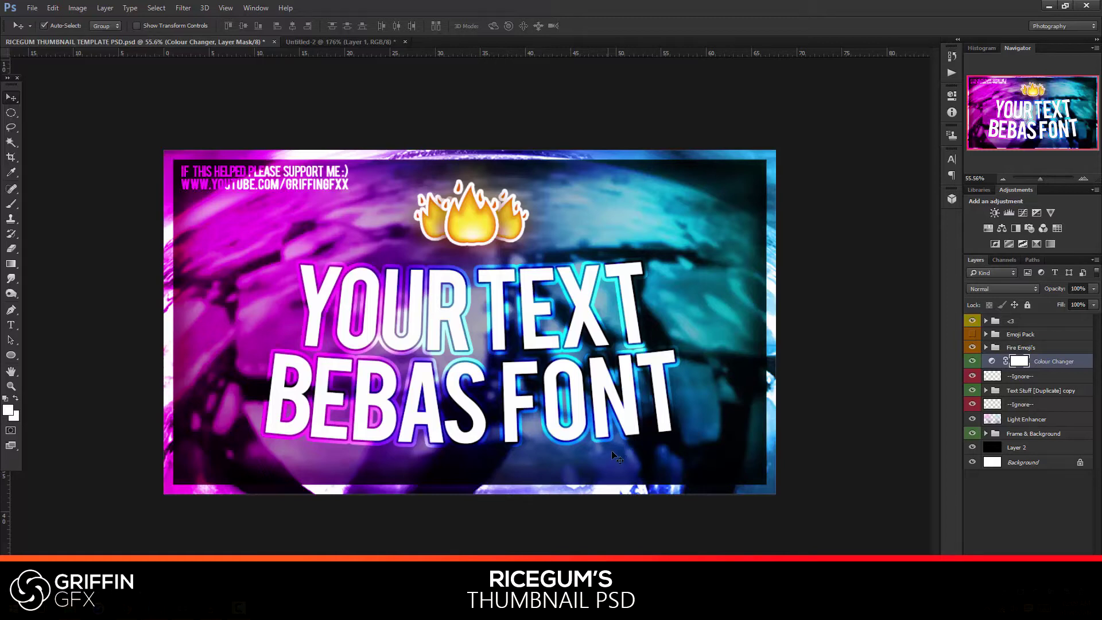
Compare the thumbnail with the Light Enhancer layer hidden and shown
click(1027, 435)
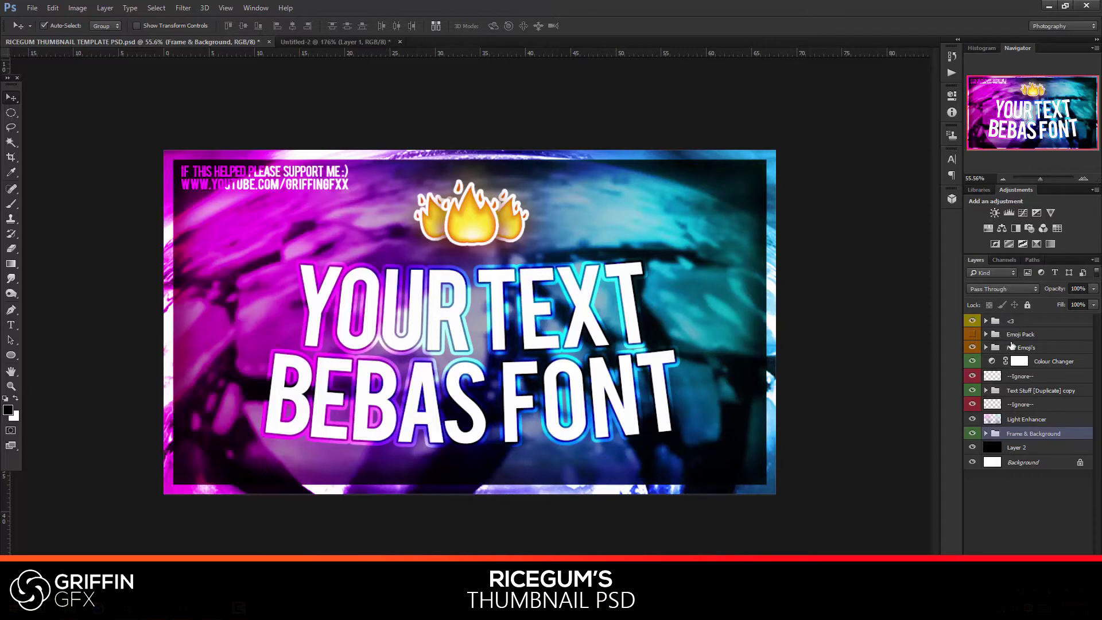
click(1027, 419)
click(972, 419)
click(972, 420)
click(973, 419)
click(972, 420)
click(972, 419)
click(972, 420)
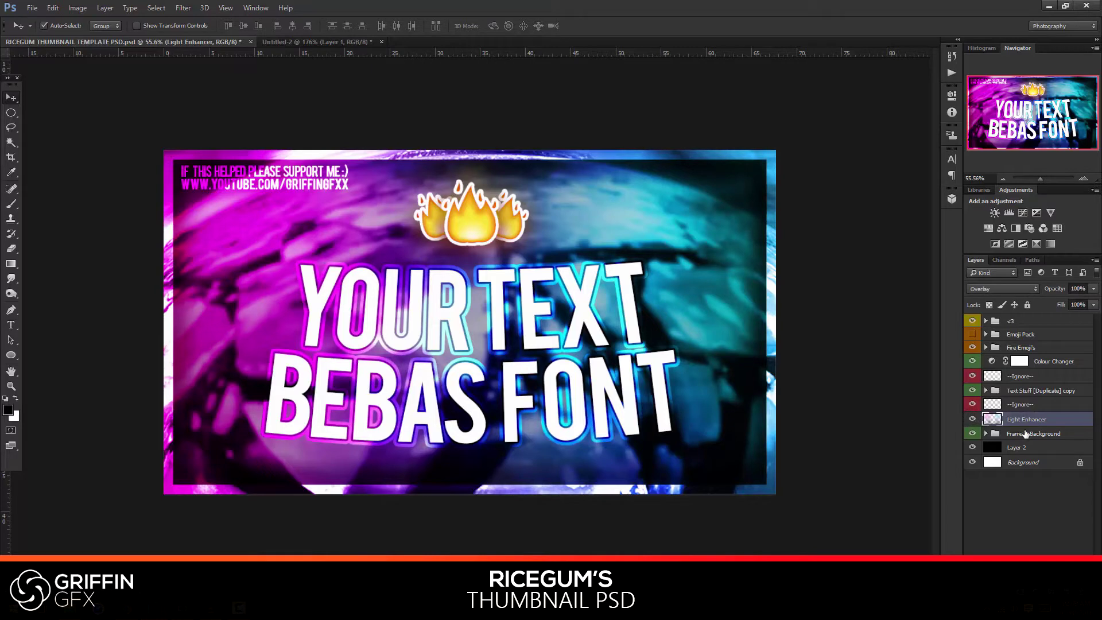
Expand the Text Stuff [Duplicate] copy group to reach its text line and overlay layers
click(1031, 391)
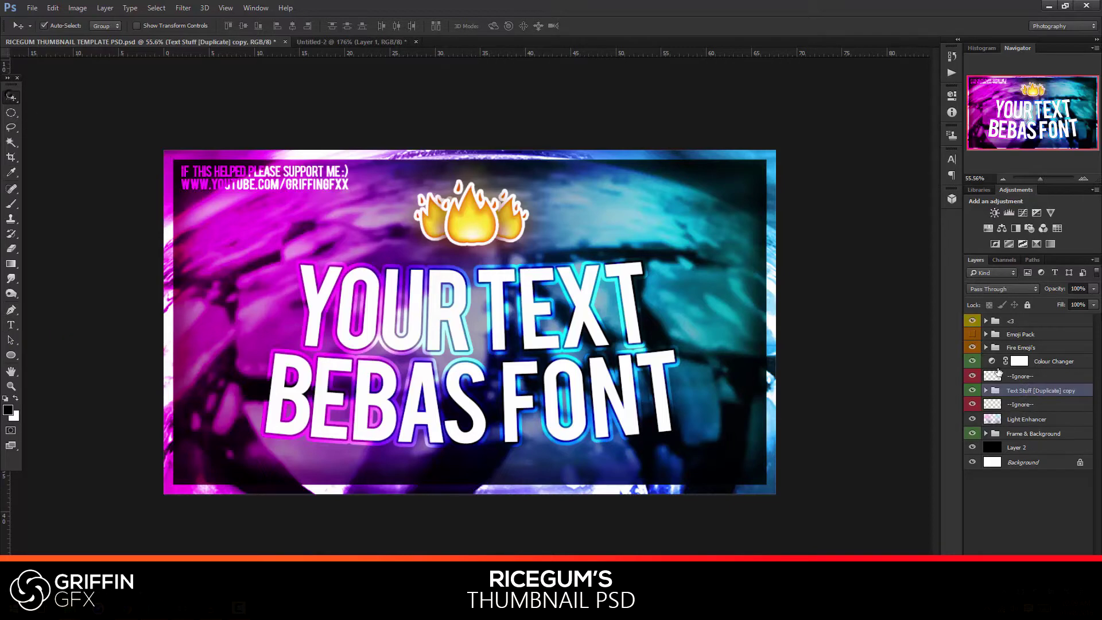
click(985, 390)
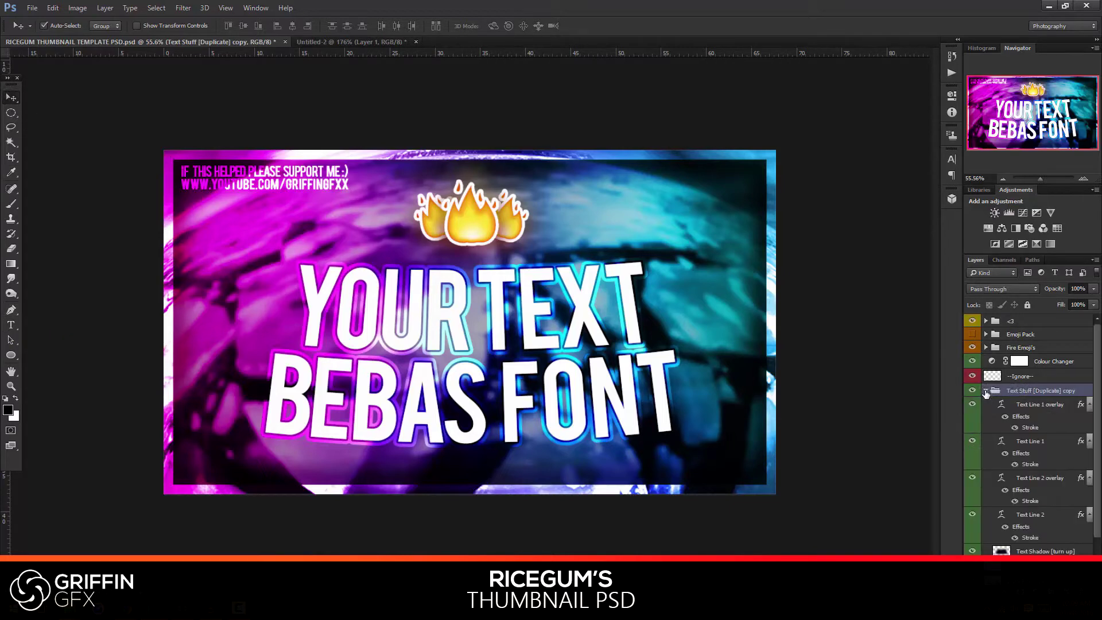
scroll(986, 410, down, 1)
scroll(973, 414, down, 1)
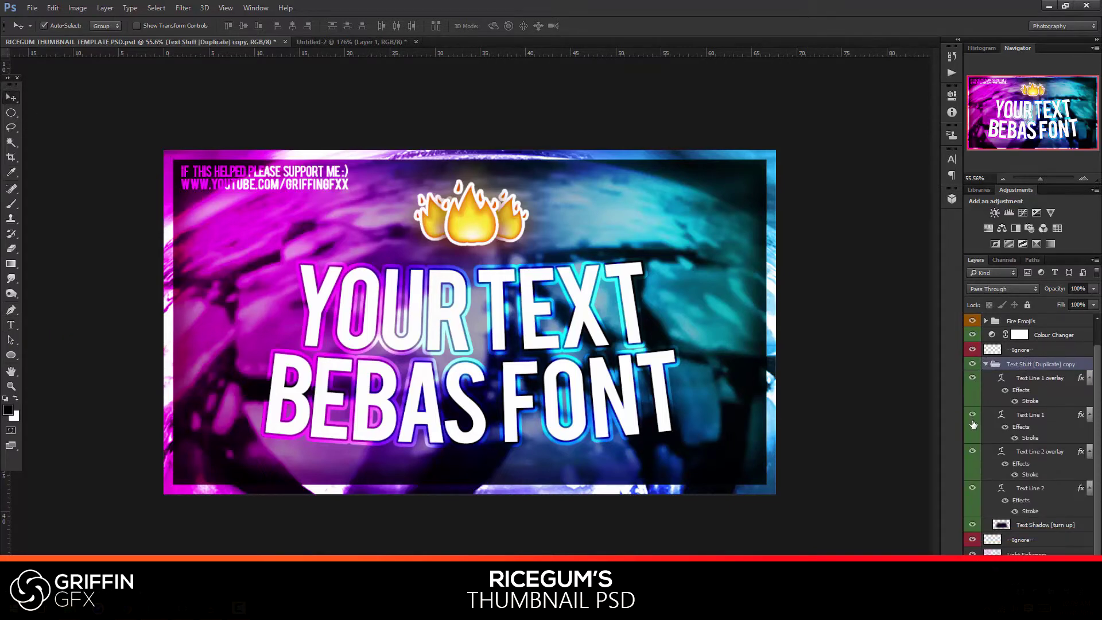
scroll(973, 455, down, 1)
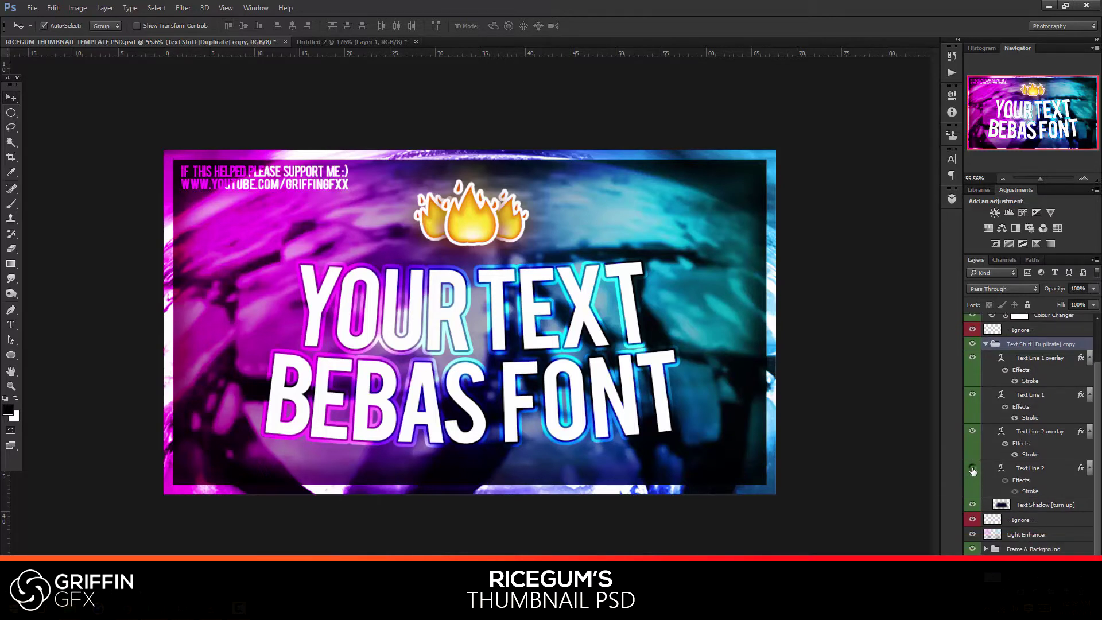
Compare the upper text line with the Text Line 2 layer and its overlay each hidden and shown
click(973, 470)
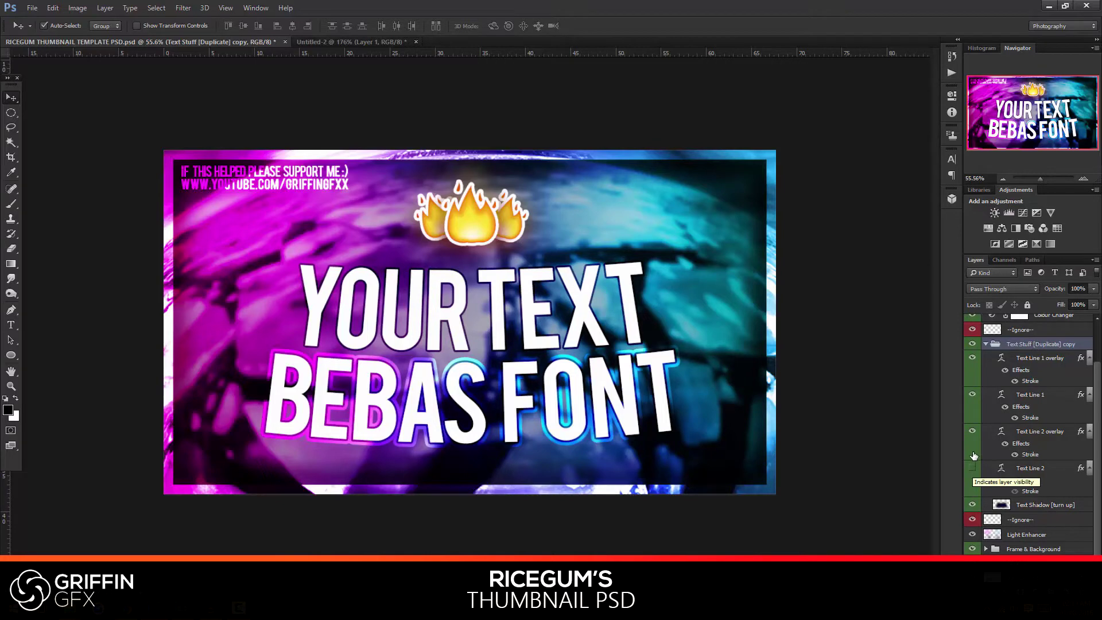
click(973, 432)
click(972, 431)
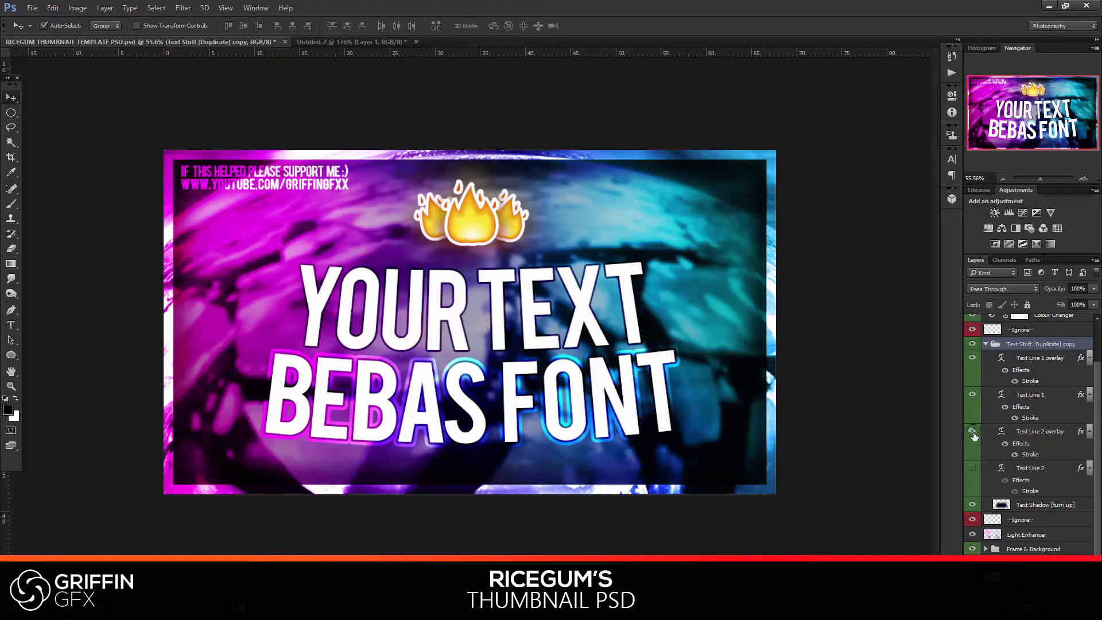
click(973, 469)
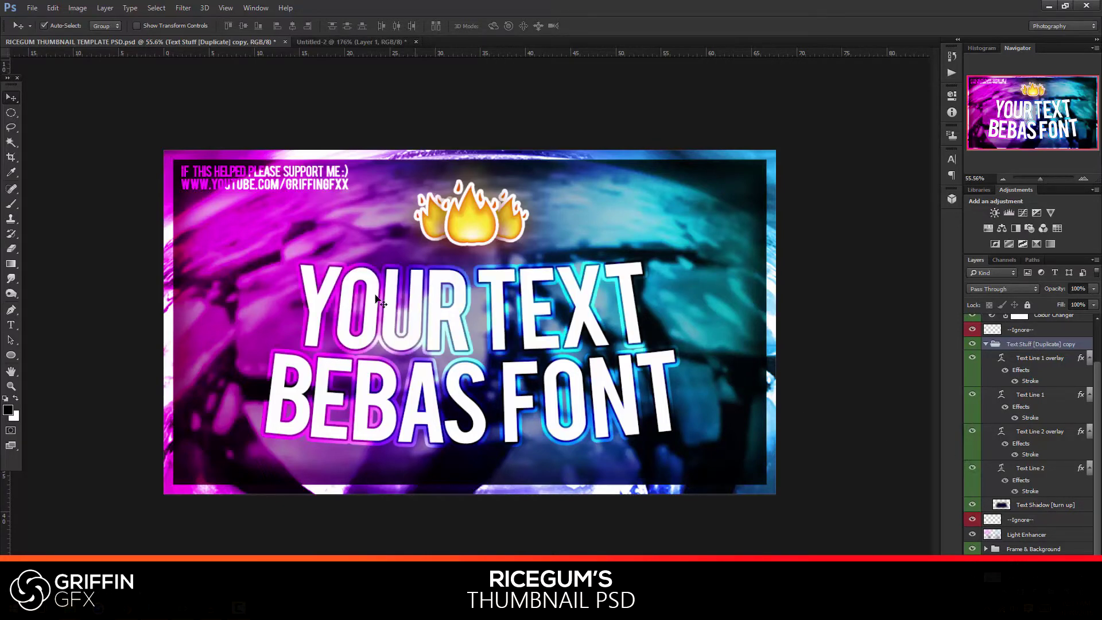
click(973, 432)
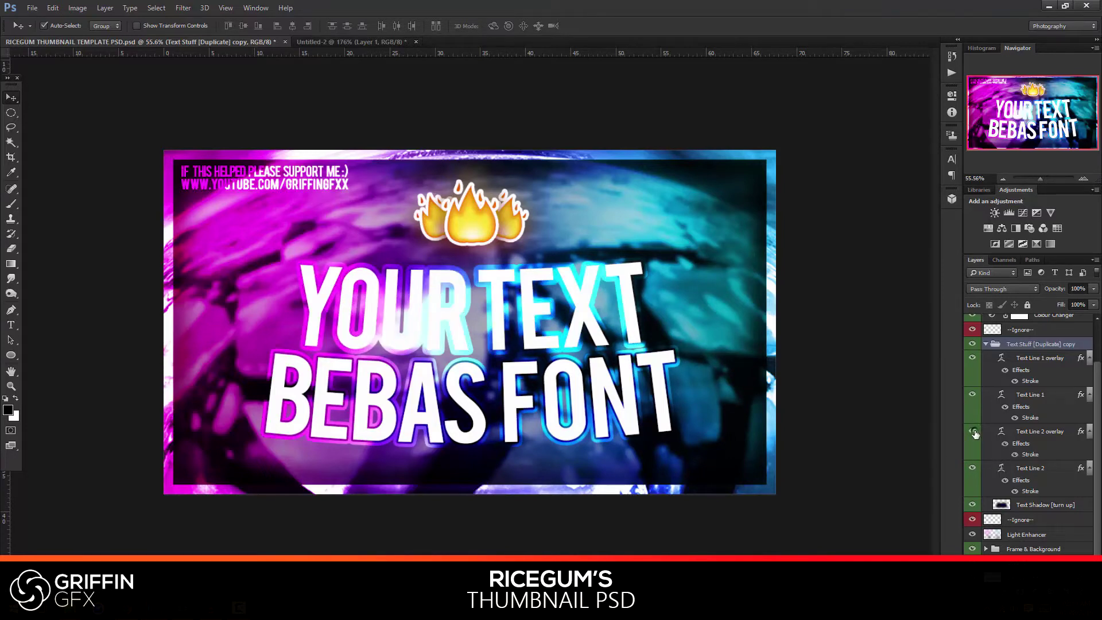
click(973, 431)
Replace the YOUR TEXT wording on the Text Line 2 overlay layer with the creator's first name in capitals
click(1027, 435)
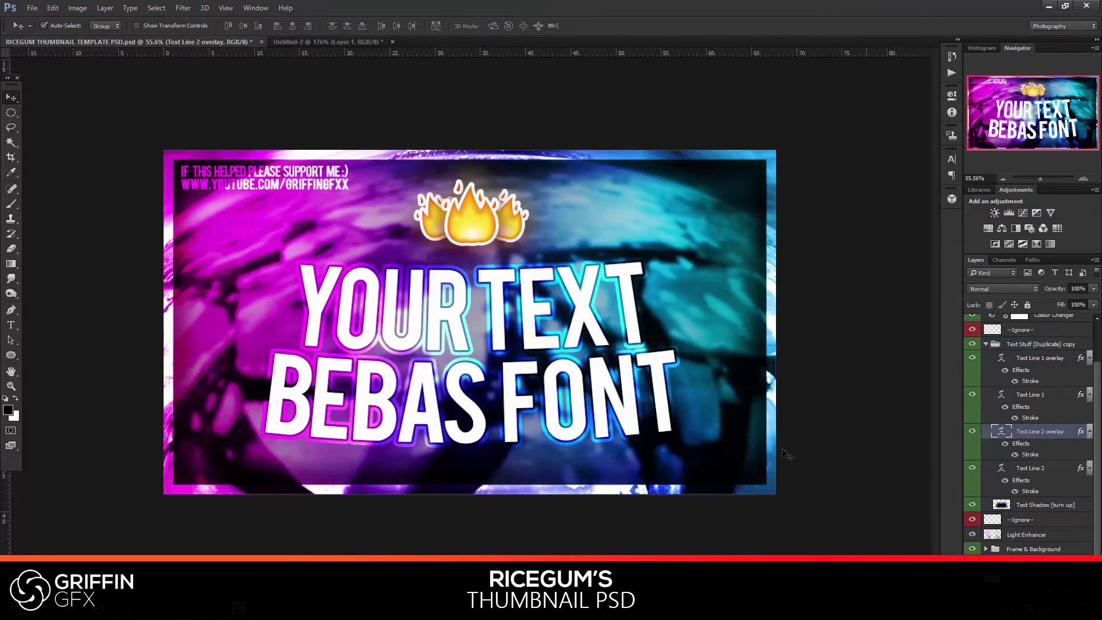
click(11, 325)
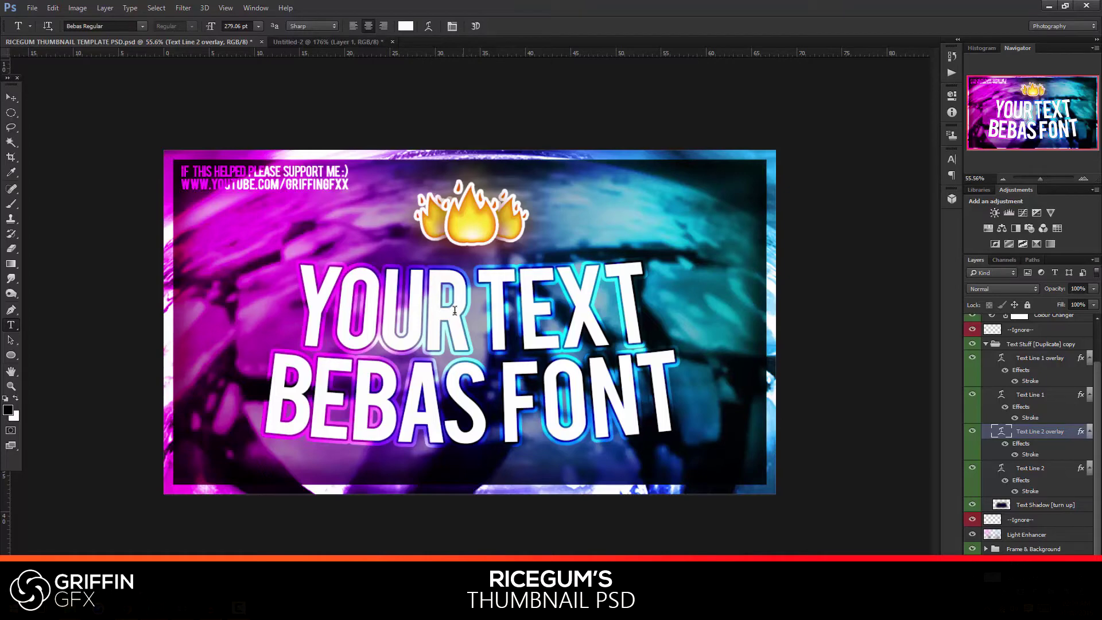
click(436, 310)
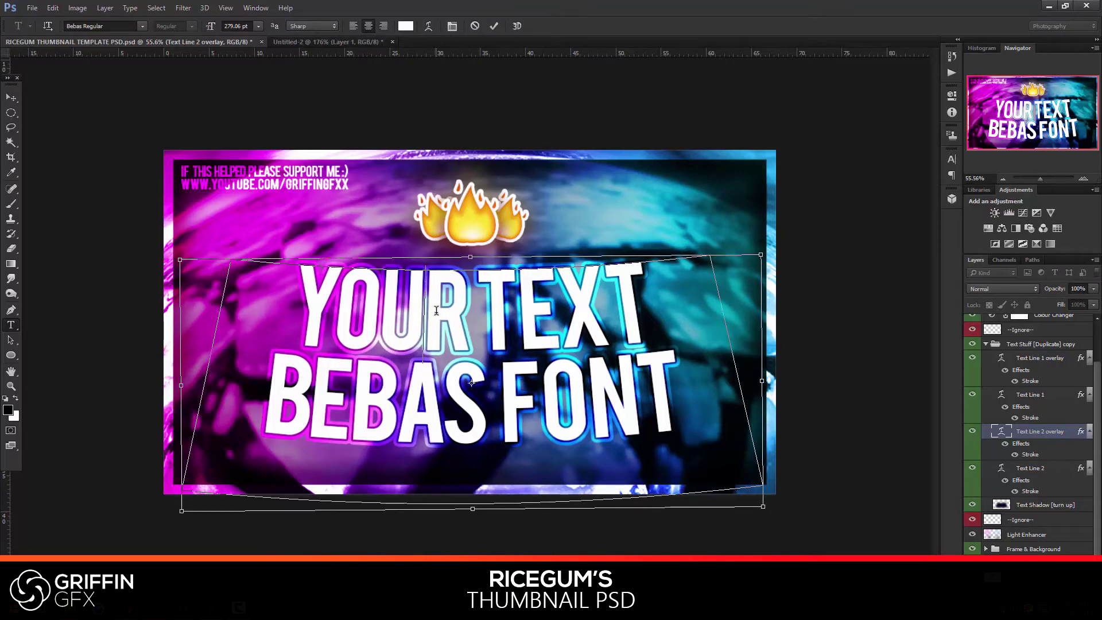
key(ctrl+a)
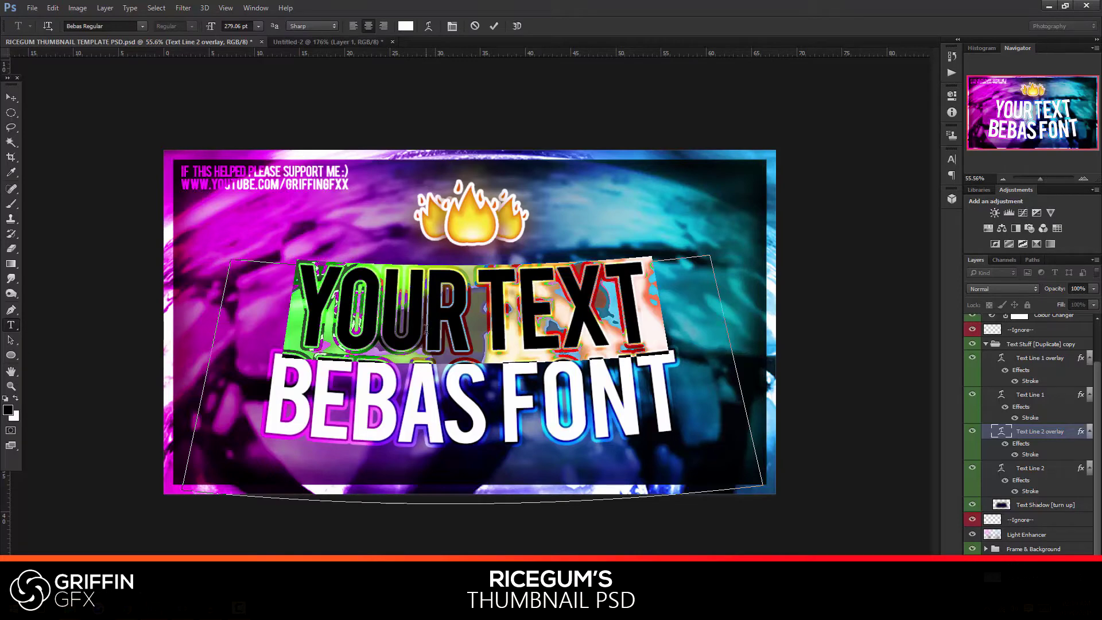
text(JAMES)
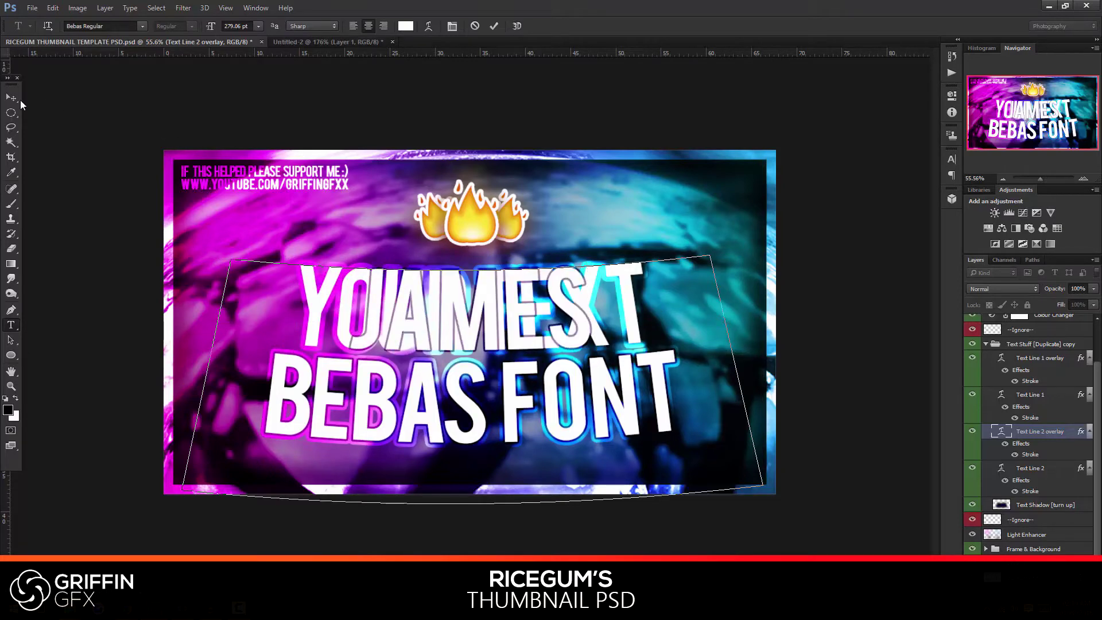
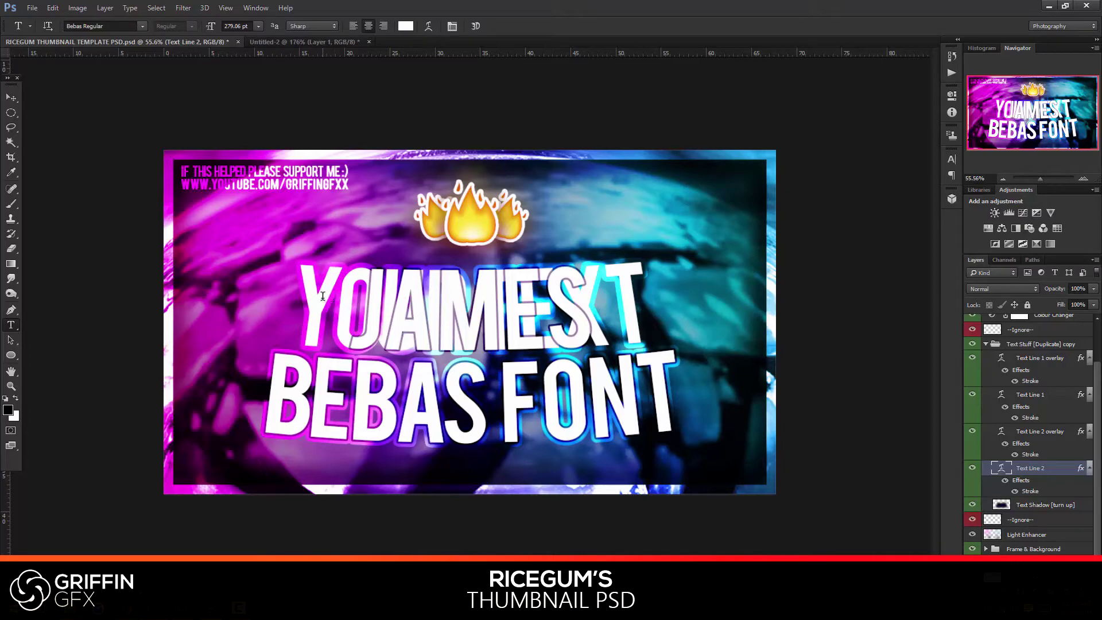
Replace the YOUR TEXT wording on the Text Line 2 layer with the creator's first name in capitals
click(323, 295)
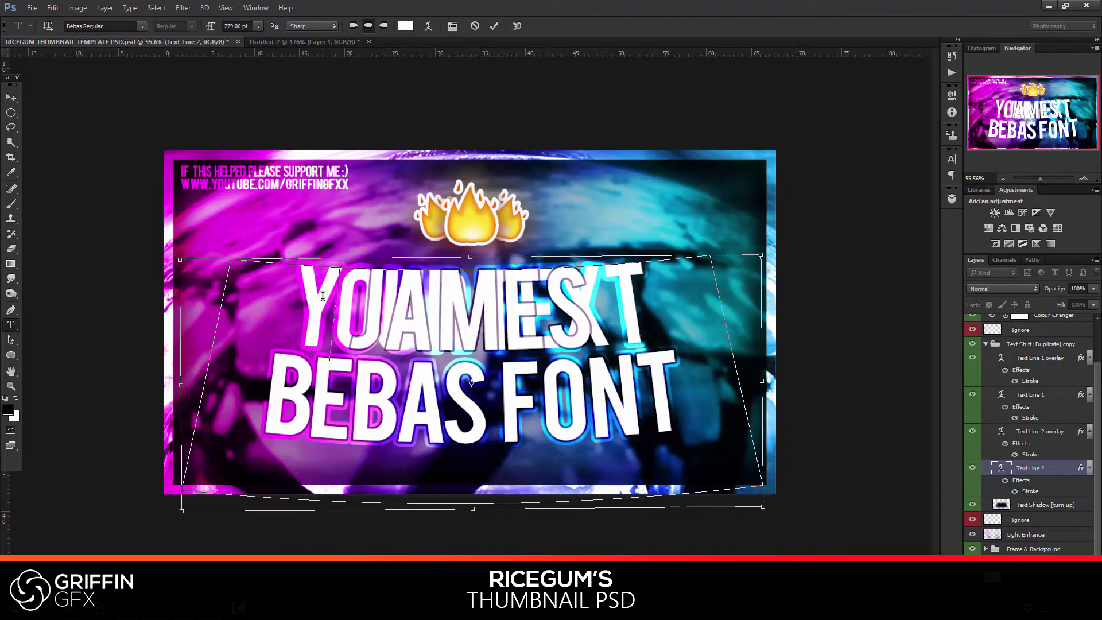
key(ctrl+a)
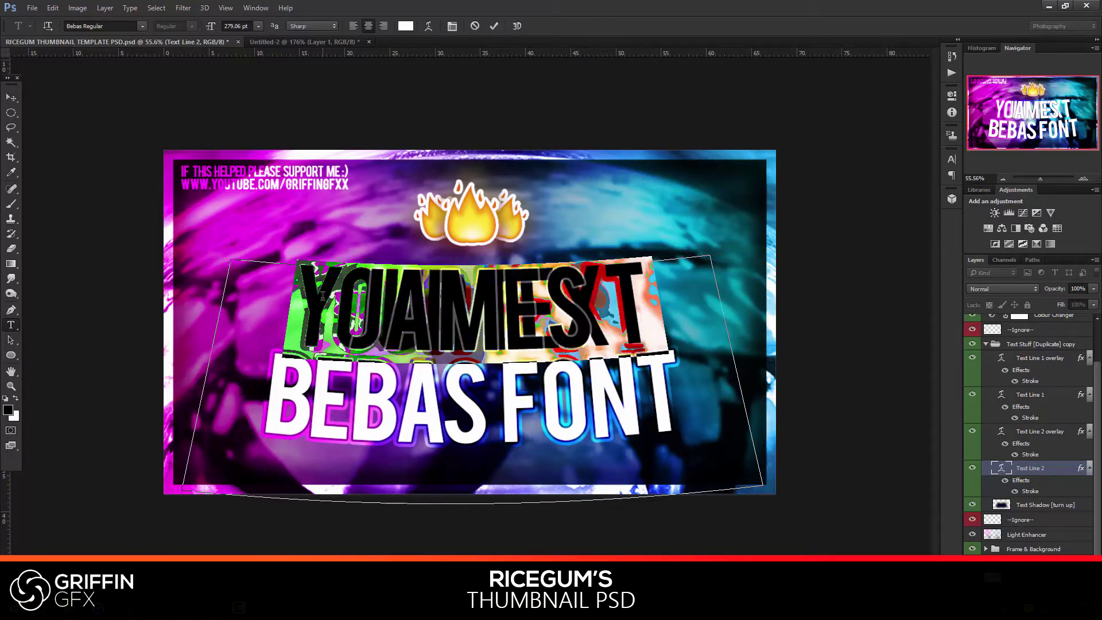
text(JAMES)
key(ctrl+Return)
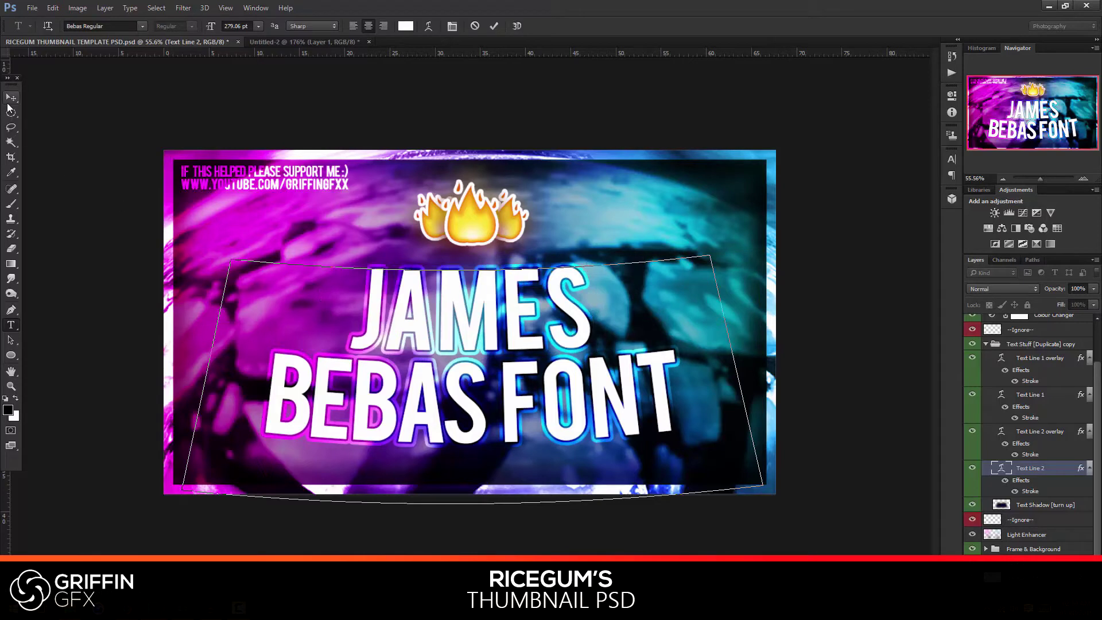
Nudge the Text Line 2 and Text Line 2 overlay layers together with Free Transform and apply the transformation
key(v)
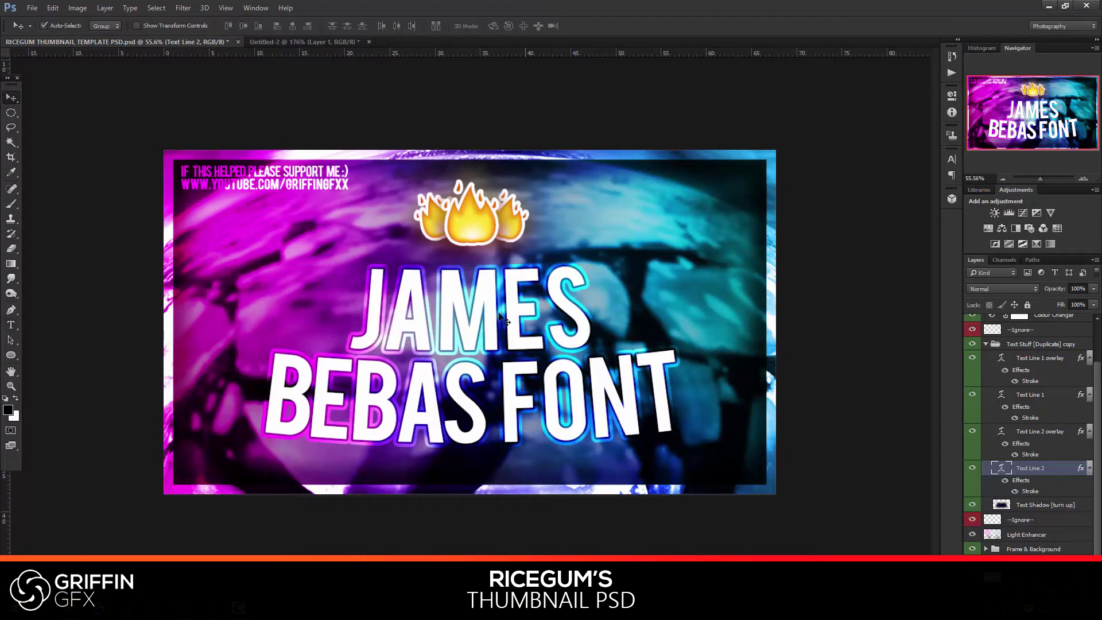
mouse_move(486, 305)
mouse_down()
mouse_move(439, 312)
mouse_move(483, 303)
mouse_up()
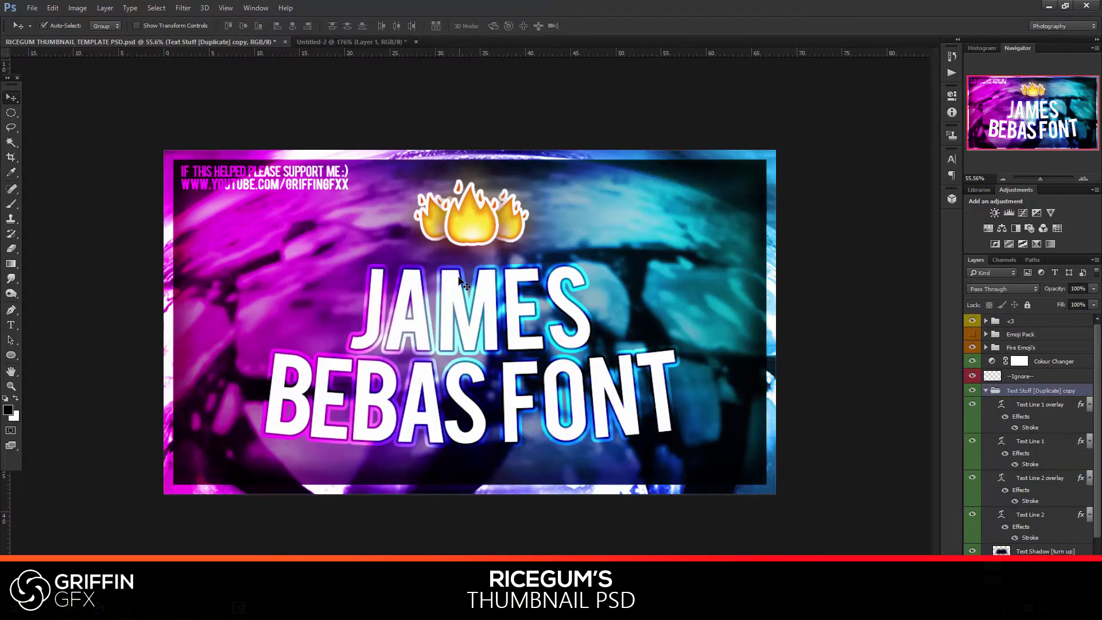
click(1031, 515)
shift+click(1028, 480)
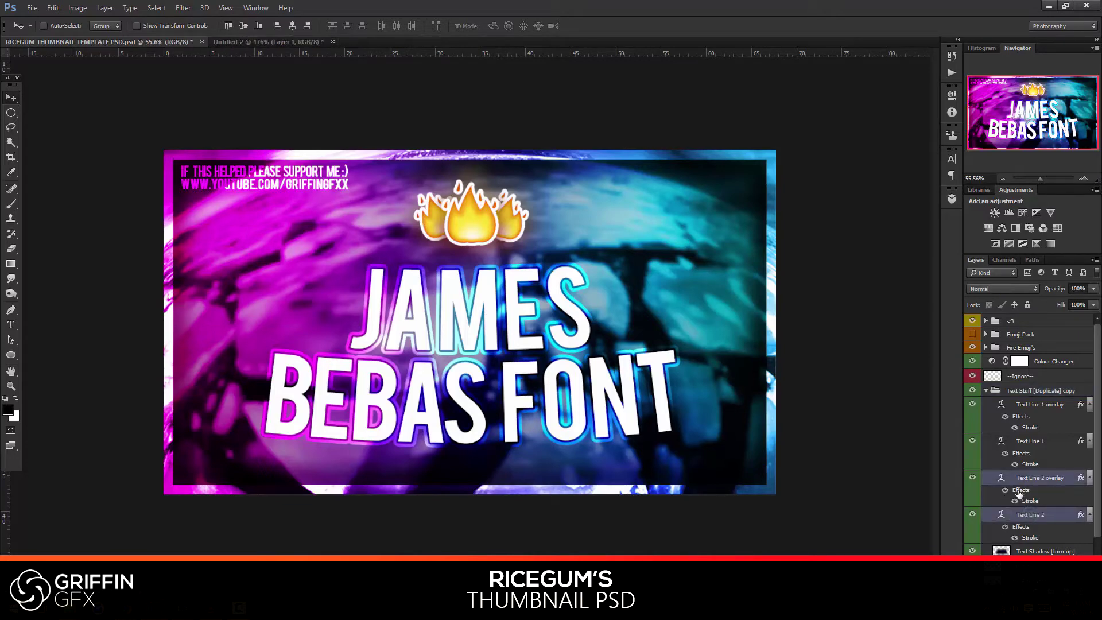
key(ctrl+t)
mouse_move(451, 287)
mouse_down()
mouse_move(368, 258)
mouse_move(488, 259)
mouse_move(450, 289)
mouse_up()
click(13, 99)
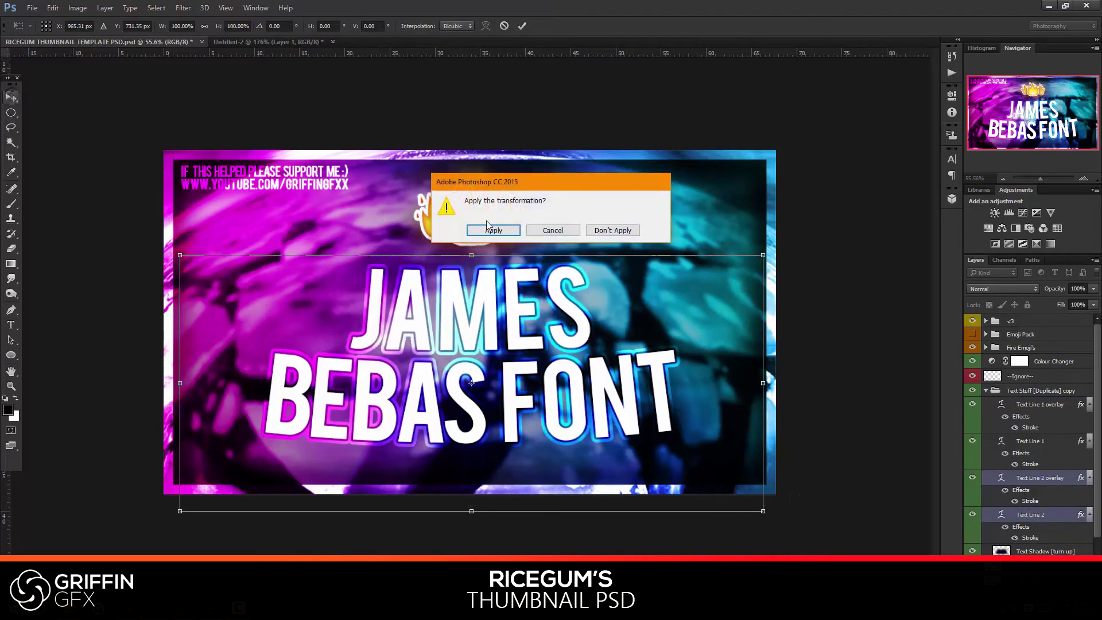
click(491, 228)
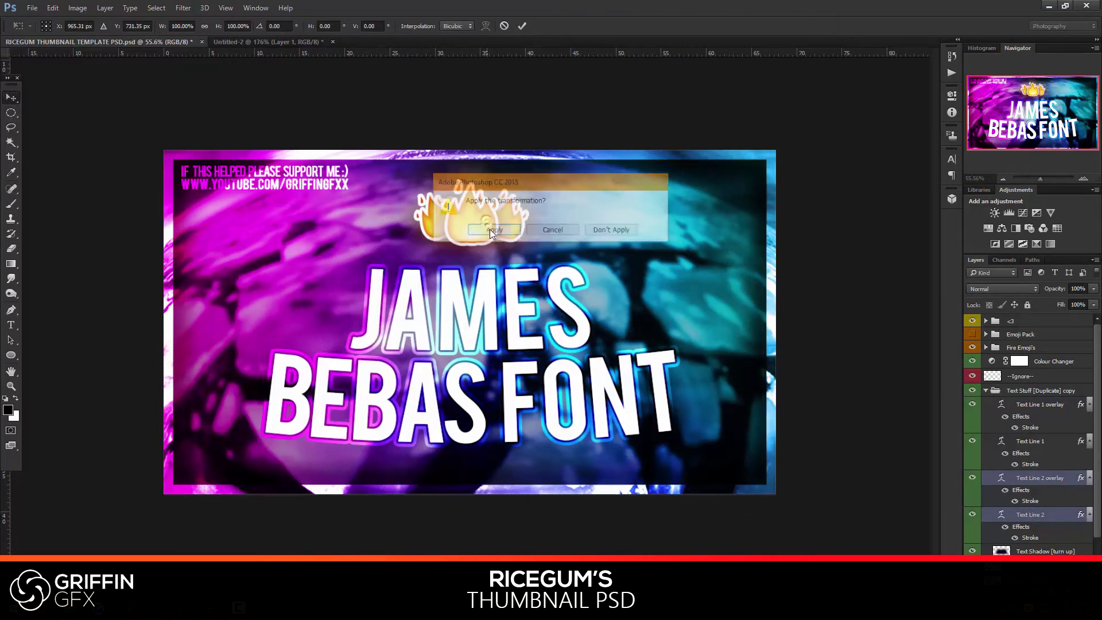
Add a new layer above Text Line 1 overlay and write FROGG on it in Bebas Regular at 300 pt
click(13, 328)
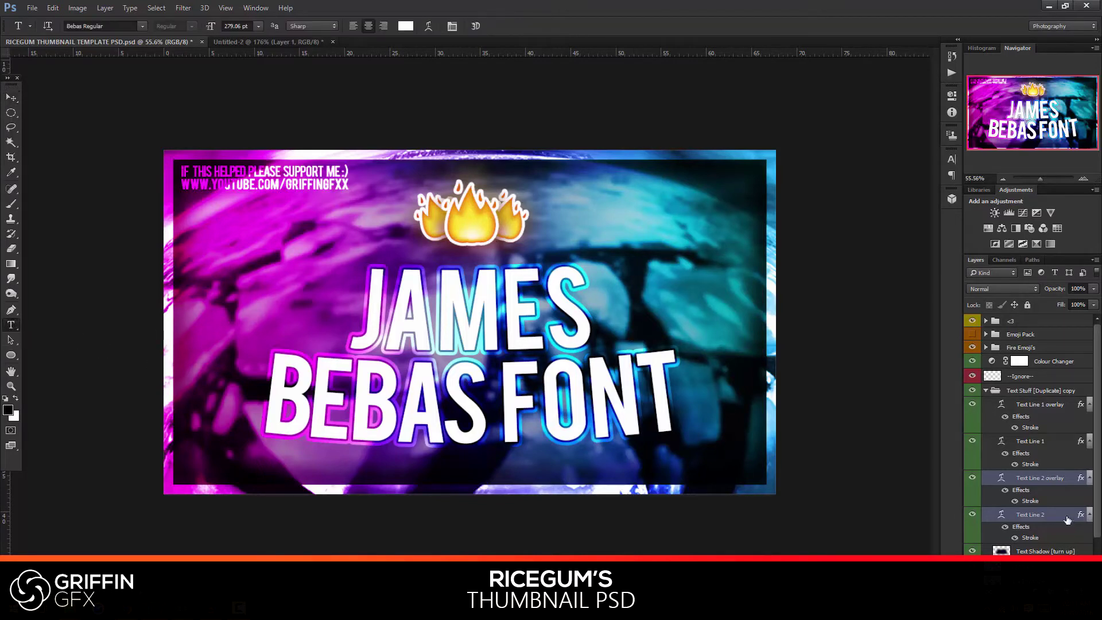
click(1036, 406)
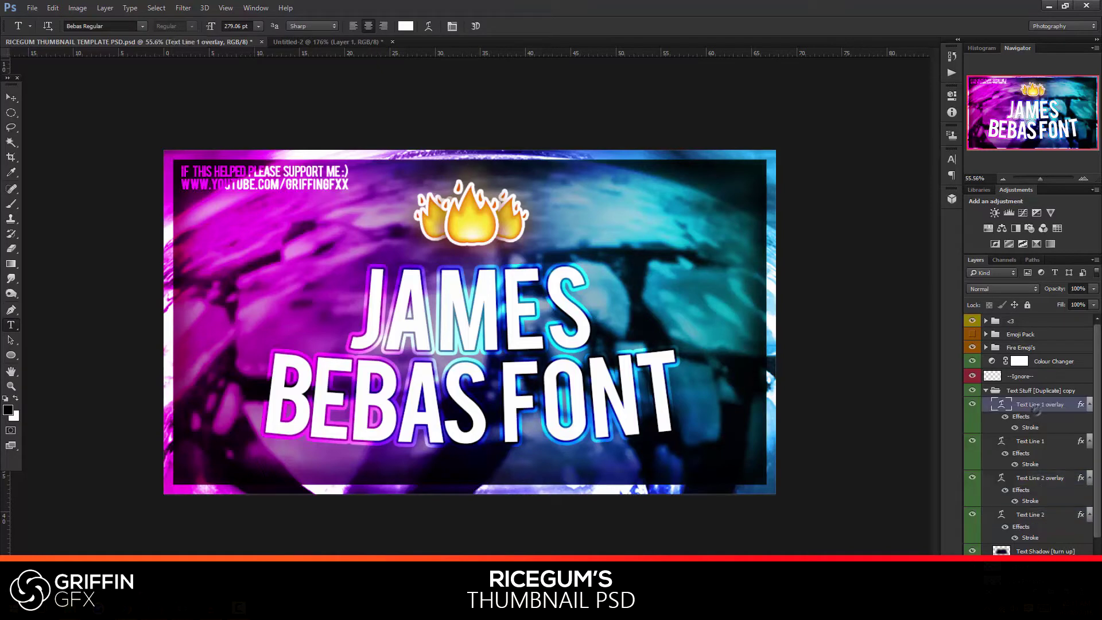
key(ctrl+shift+alt+n)
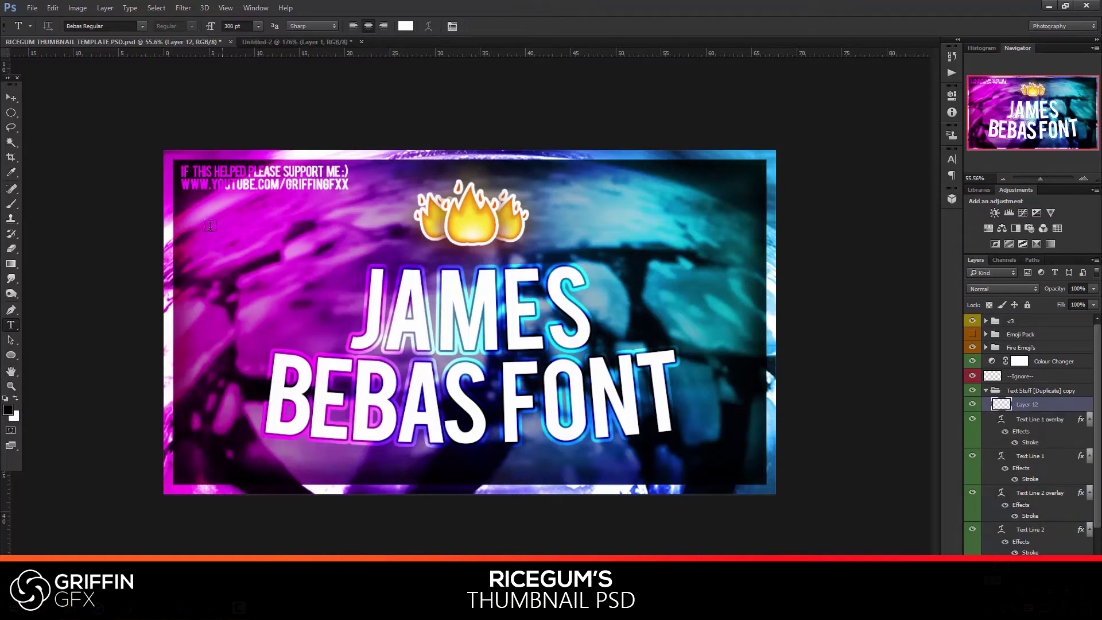
drag(190, 215, 469, 347)
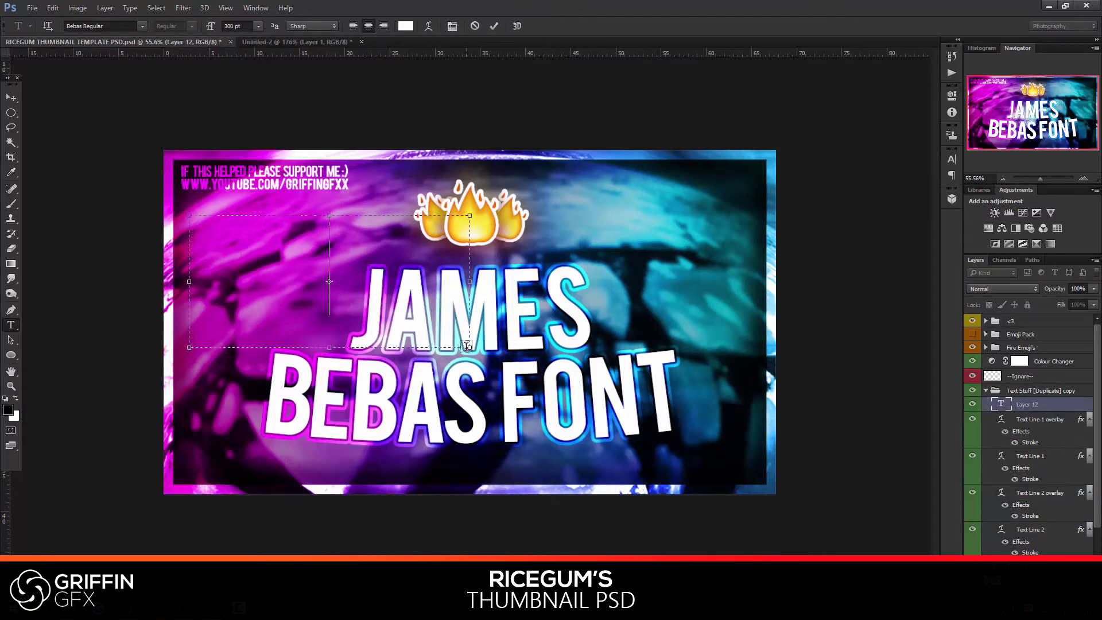
text(FROGG)
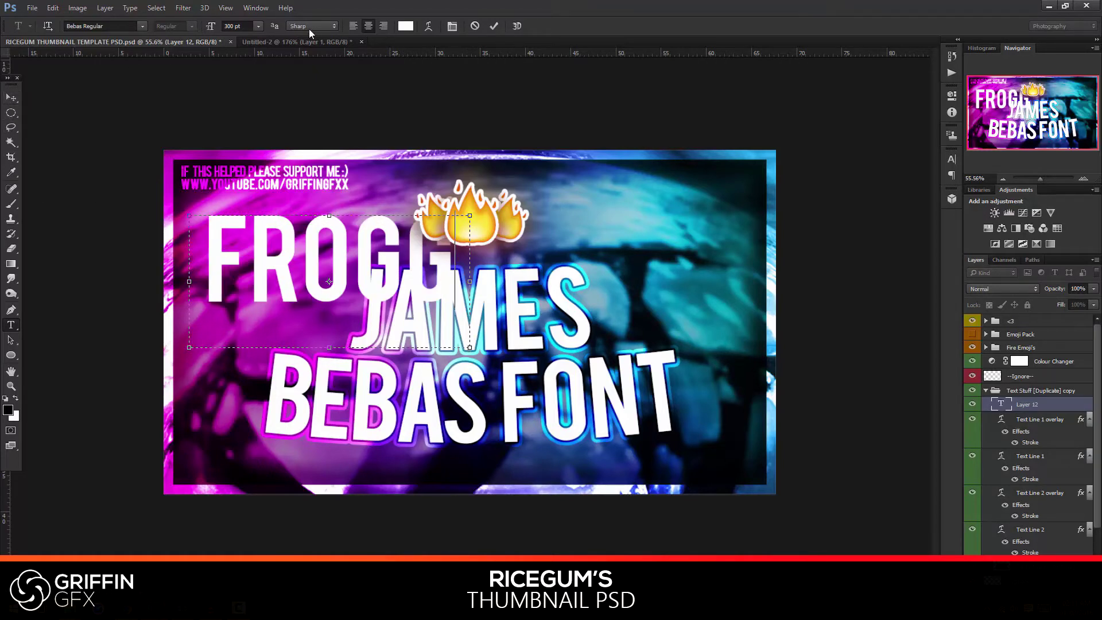
Warp the FROGG text with a gently bent horizontal Arc style, and delete the demonstration text layer
key(ctrl+a)
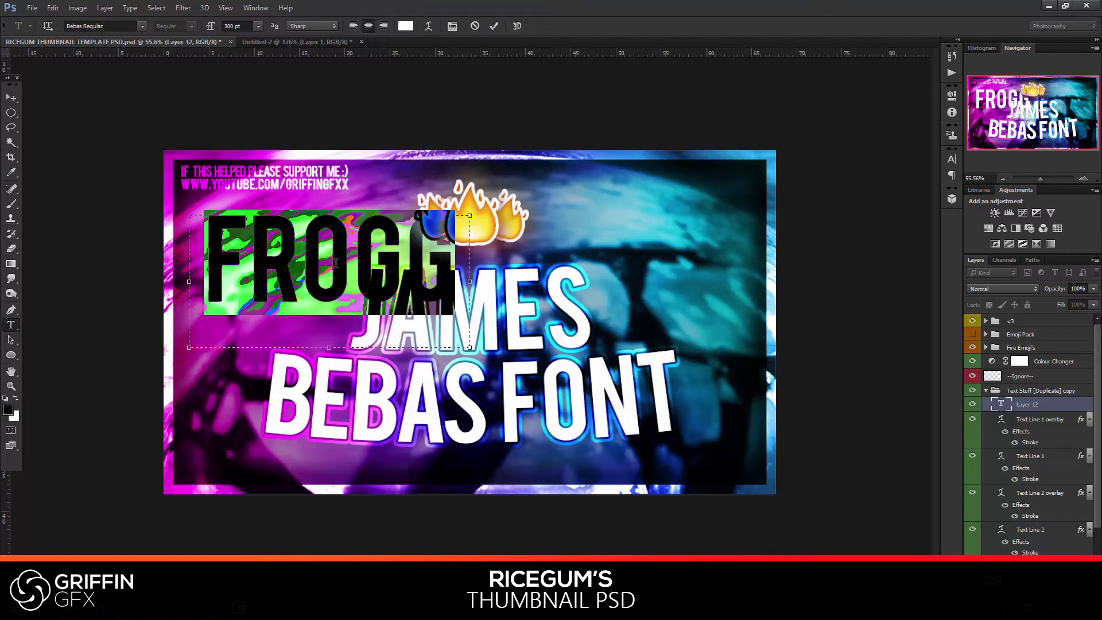
click(428, 29)
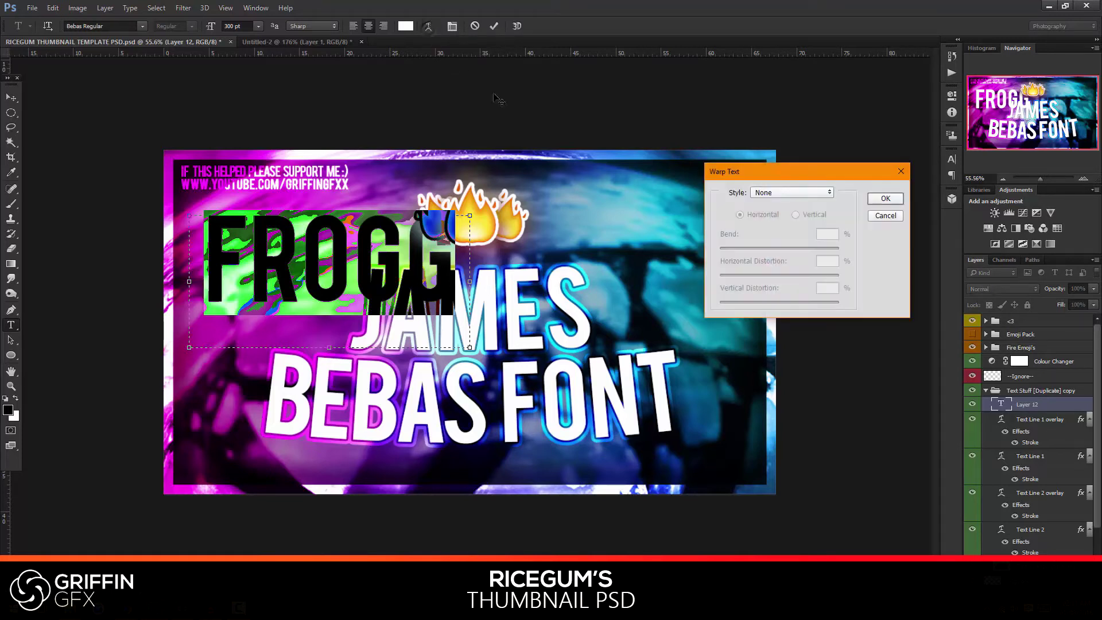
click(788, 197)
click(779, 228)
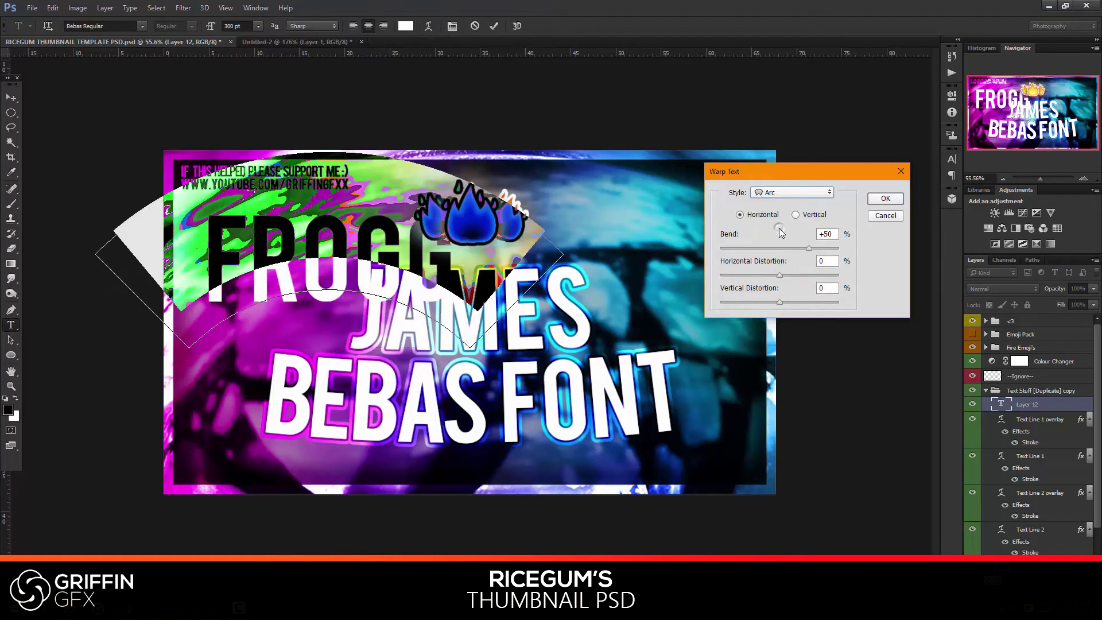
mouse_move(809, 248)
mouse_down()
mouse_move(743, 255)
mouse_move(788, 248)
mouse_up()
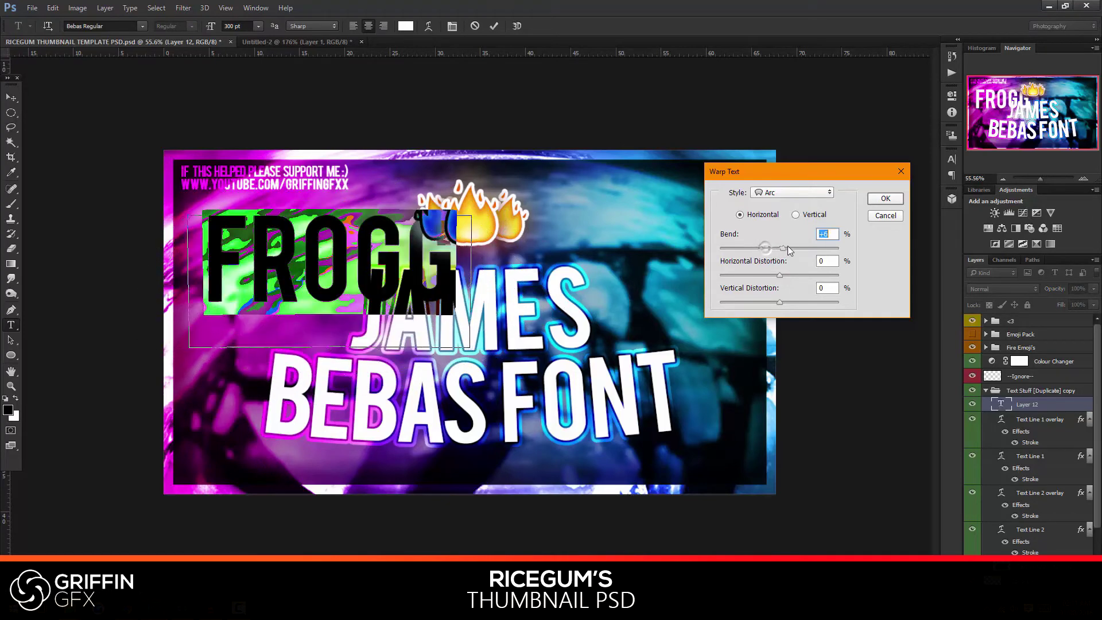
click(872, 200)
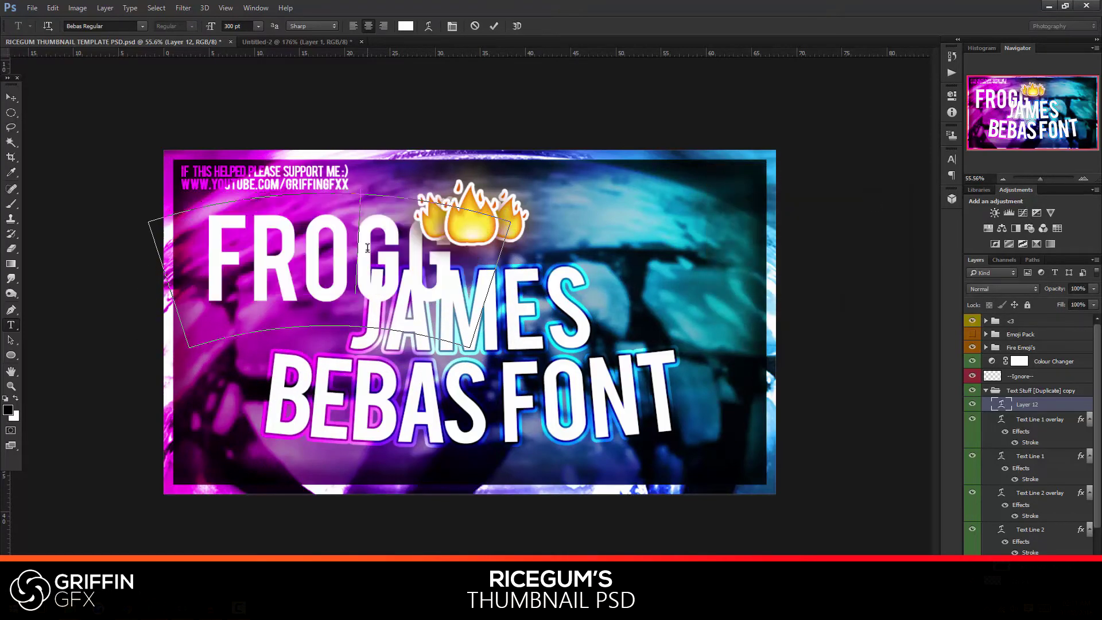
click(11, 97)
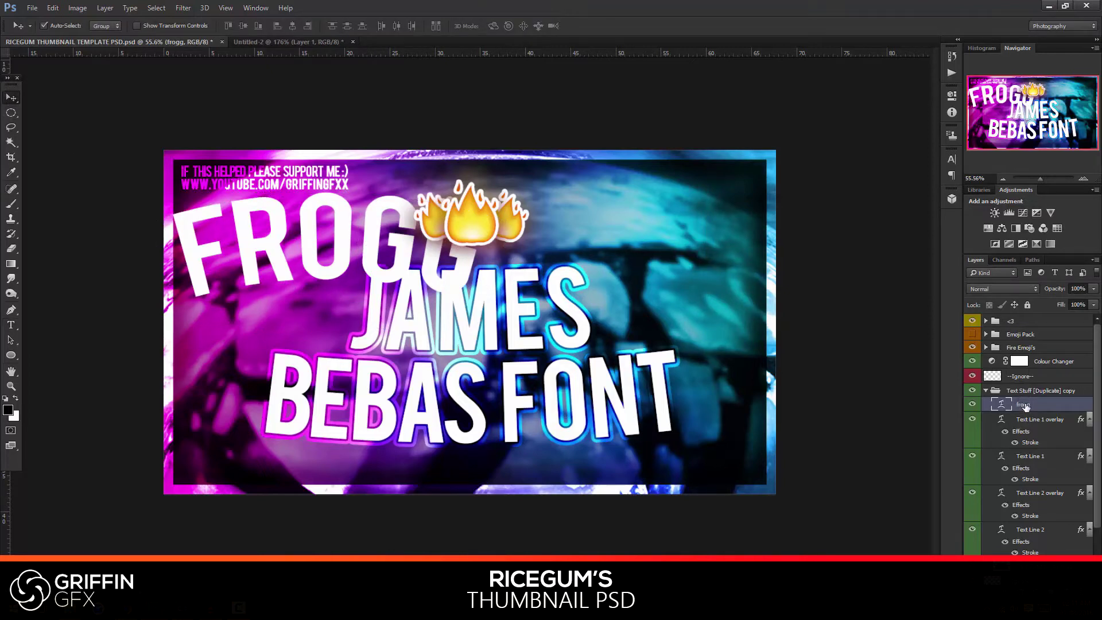
key(Delete)
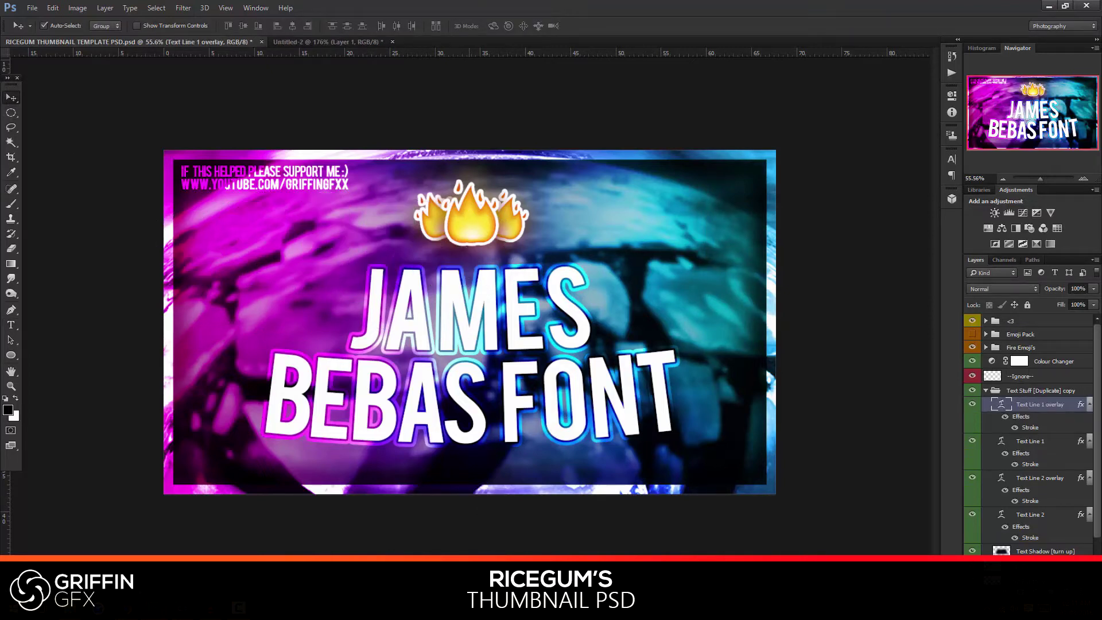
Collapse the Text Stuff [Duplicate] copy group and expand the Frame & Background group to reach its layers
click(987, 392)
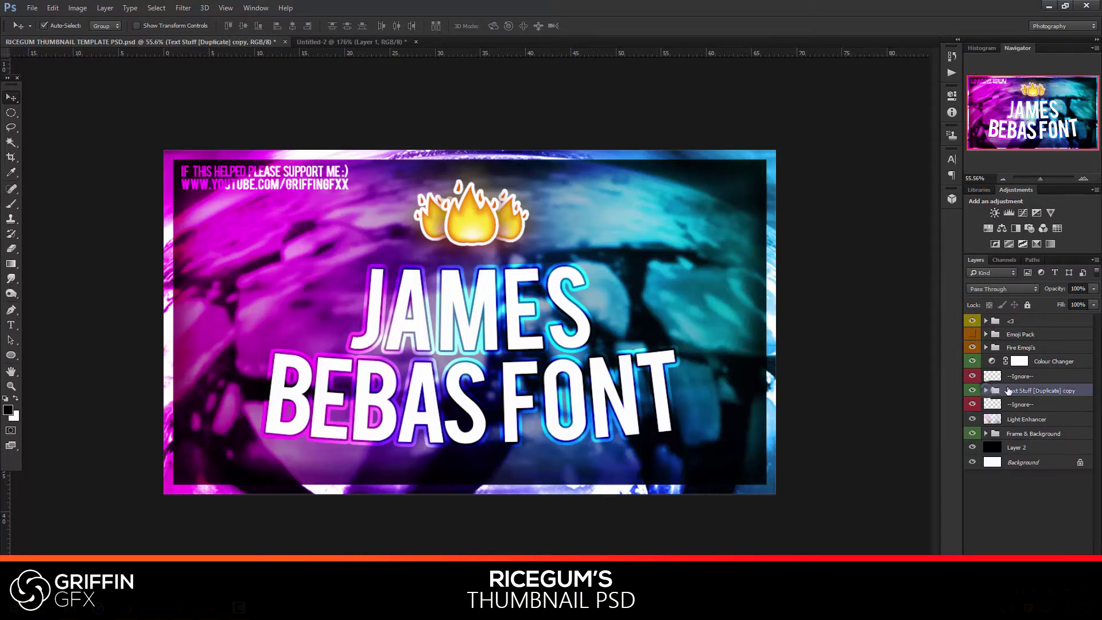
click(1033, 433)
click(986, 433)
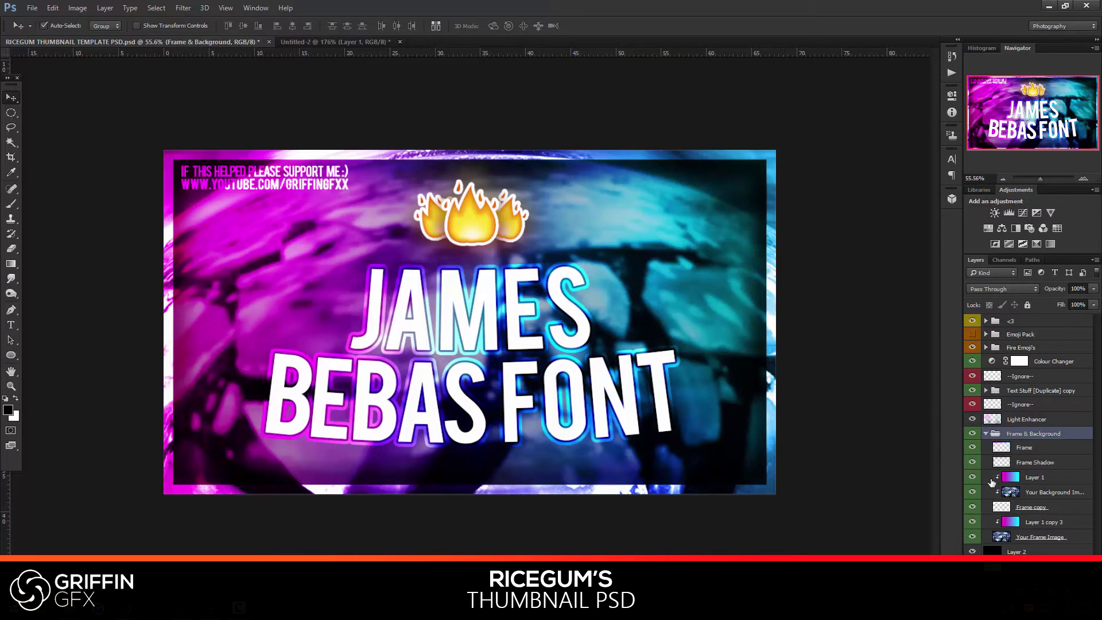
Compare the thumbnail template with the original polar bear ice photo in the Untitled-2 document
click(322, 42)
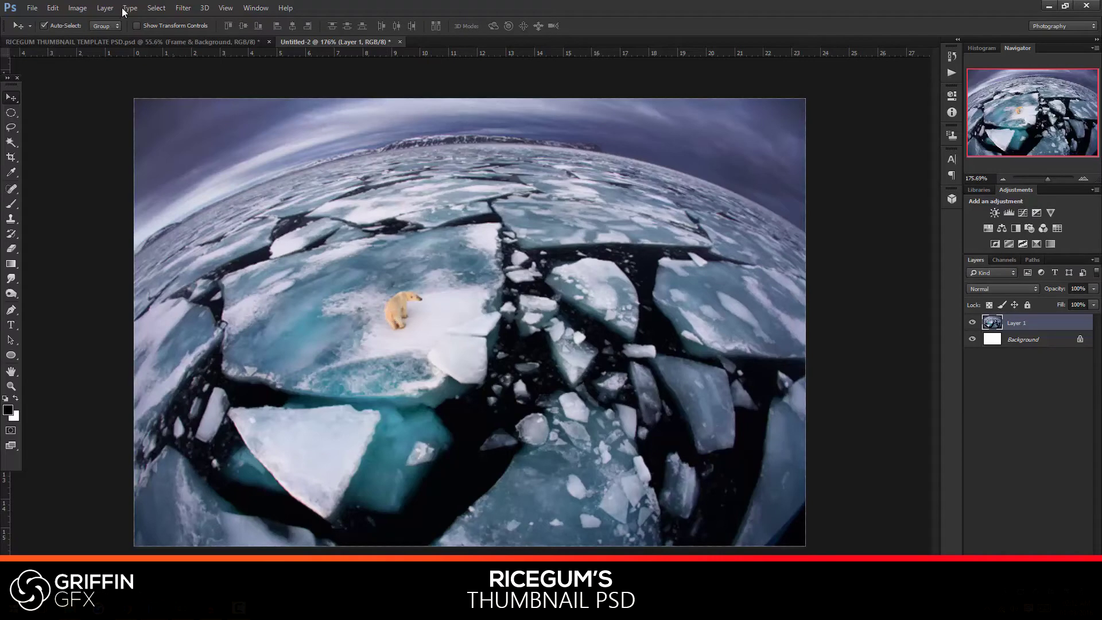
click(113, 40)
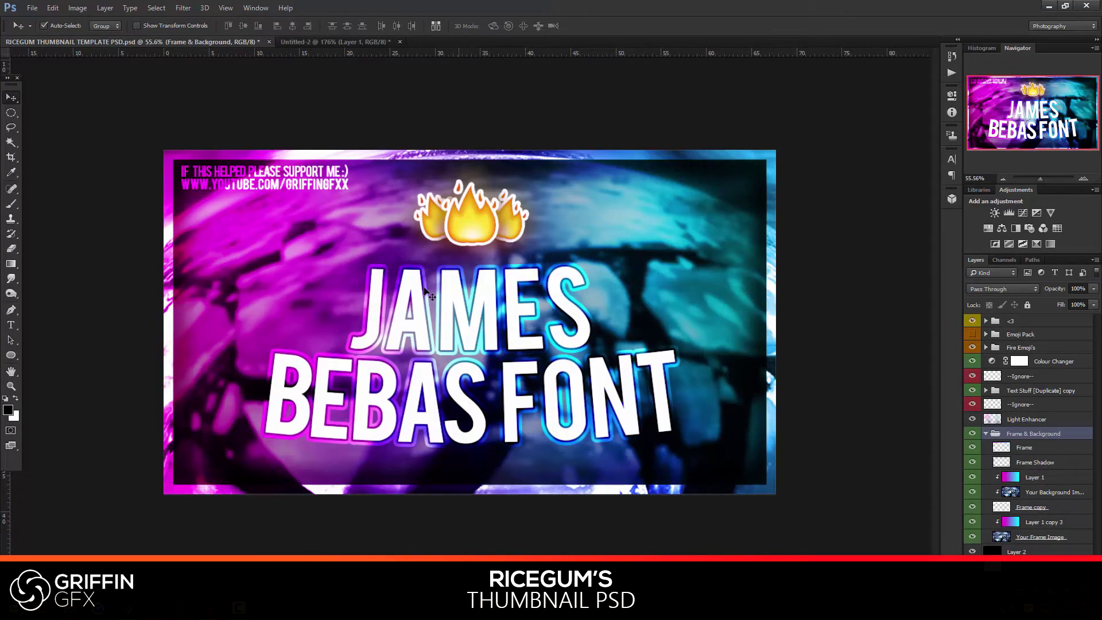
click(322, 42)
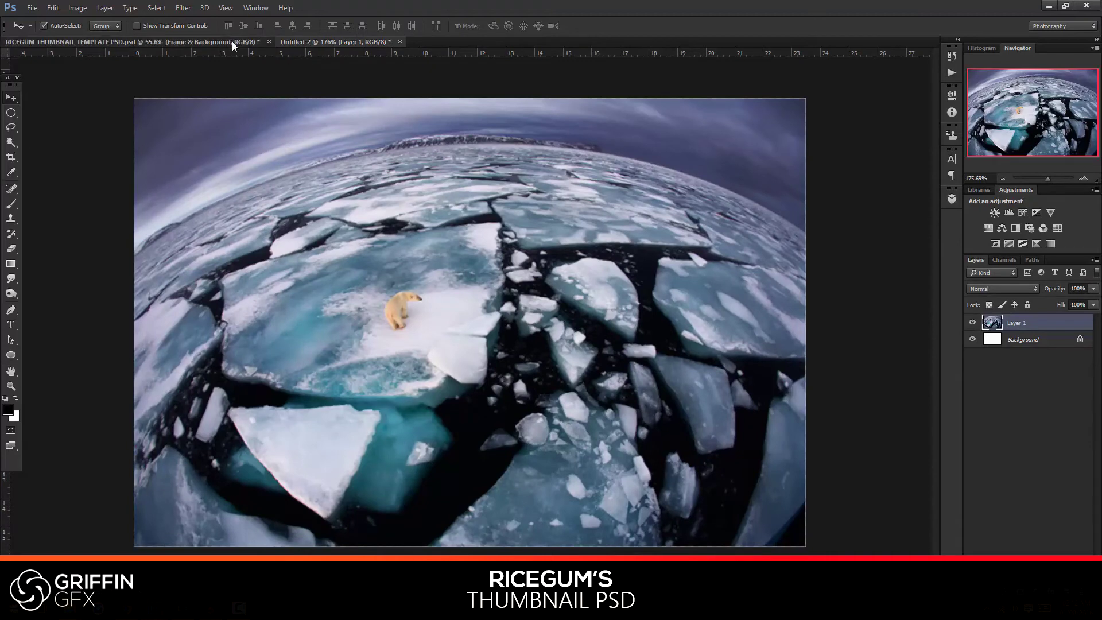
click(232, 41)
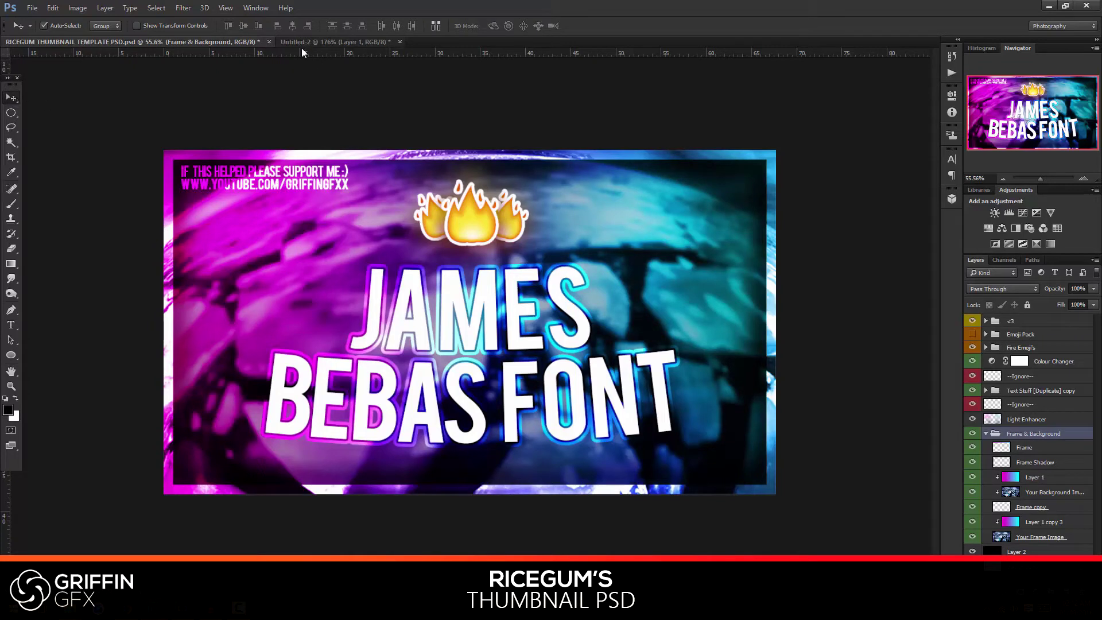
Compare the thumbnail with the Your Frame Image layer hidden and shown
click(1028, 538)
click(972, 538)
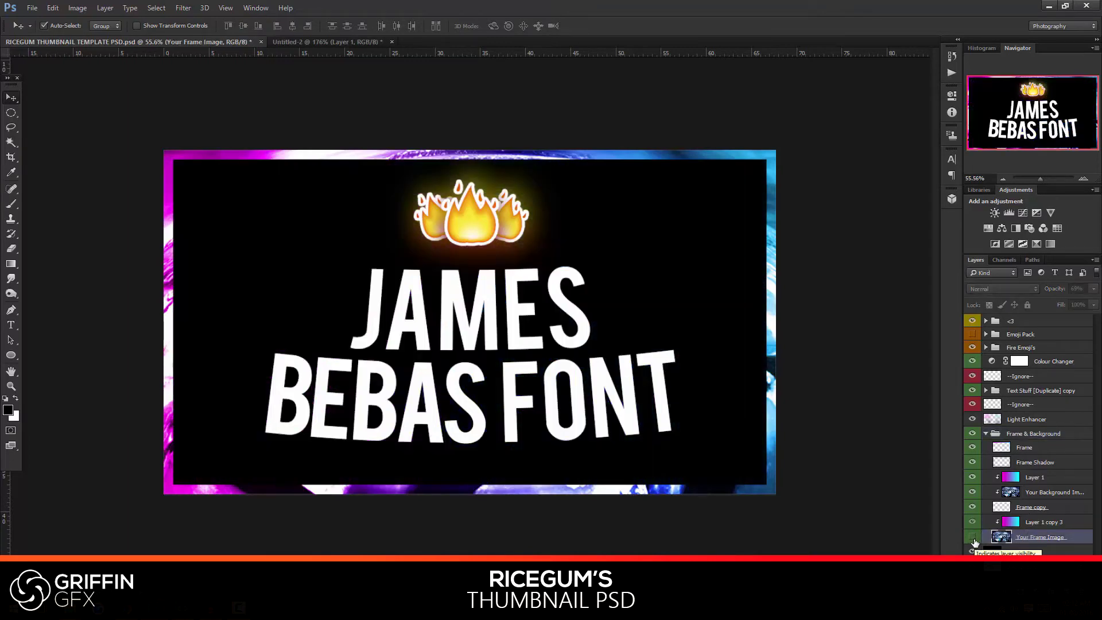
click(973, 537)
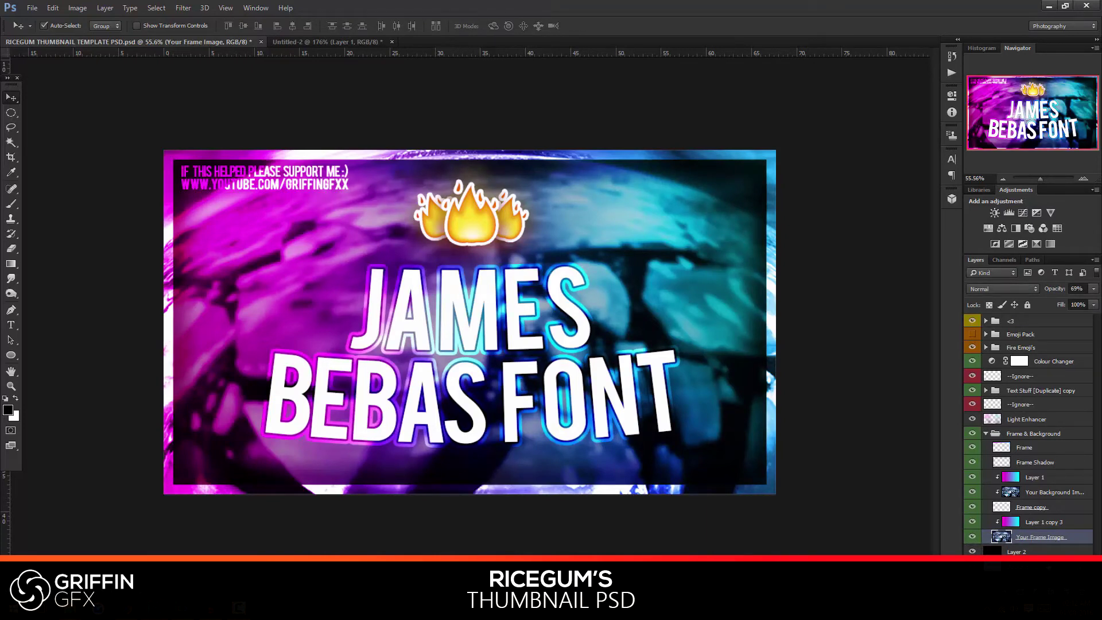
Compare the thumbnail with the Layer 1 copy 3 gradient overlay hidden and shown
click(1018, 523)
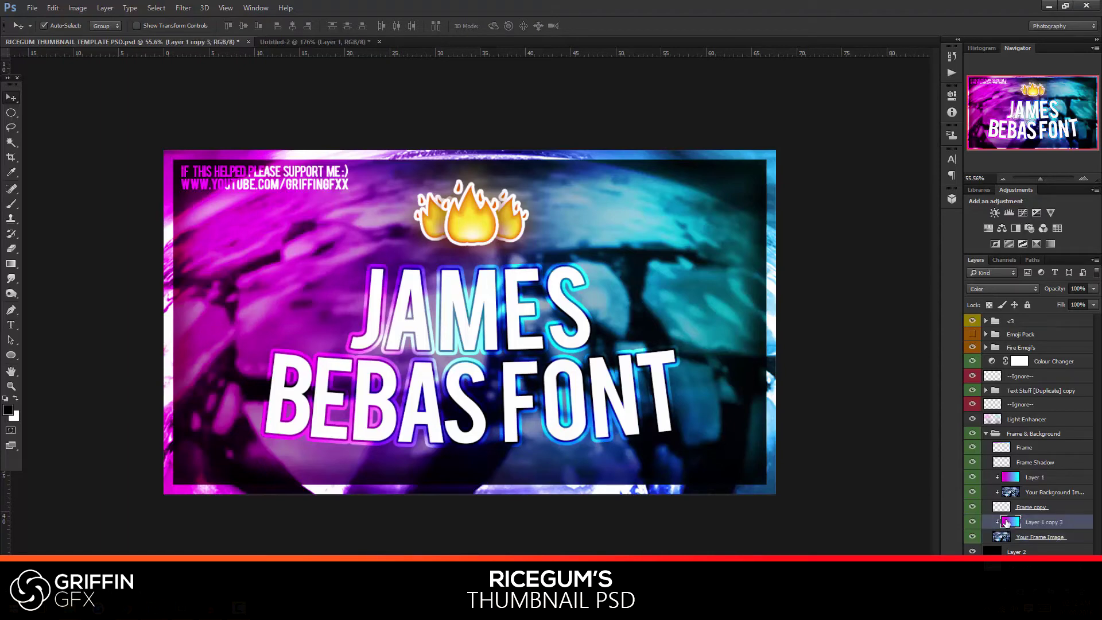
click(972, 523)
click(972, 523)
click(972, 522)
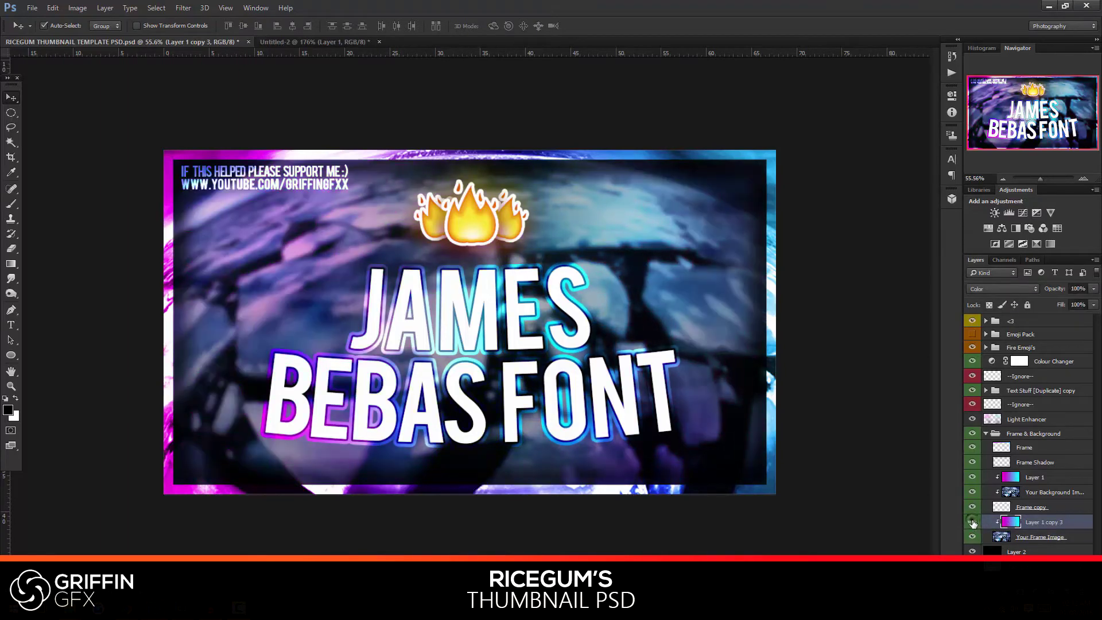
click(971, 522)
Select the Your Frame Image layer and compare the thumbnail with the Frame Shadow layer hidden and shown
click(1028, 541)
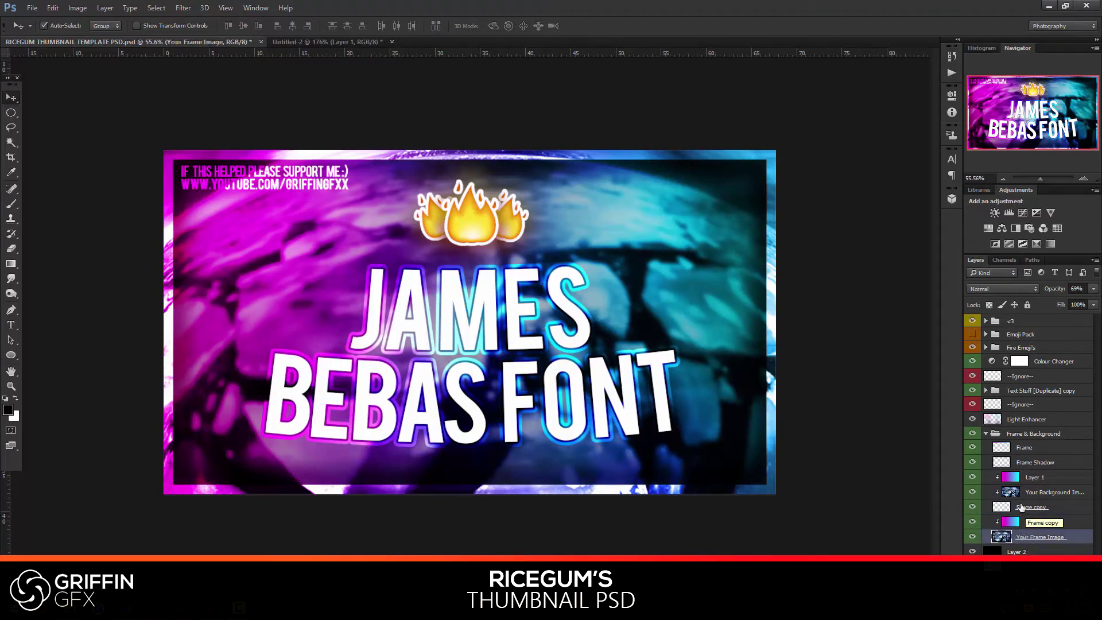
click(973, 464)
click(973, 463)
click(972, 463)
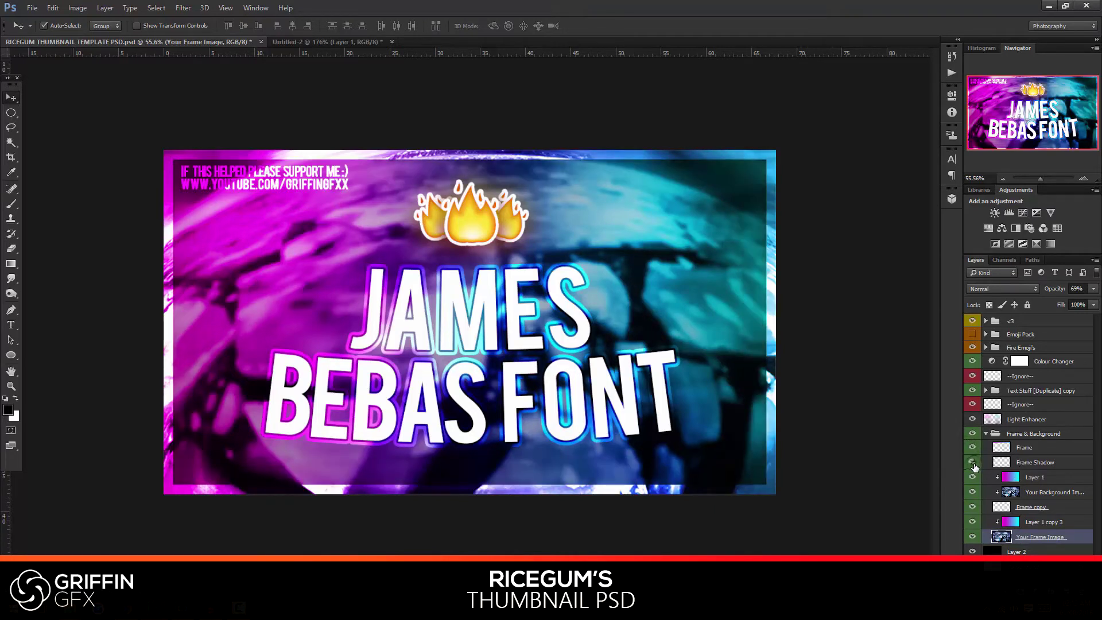
click(973, 463)
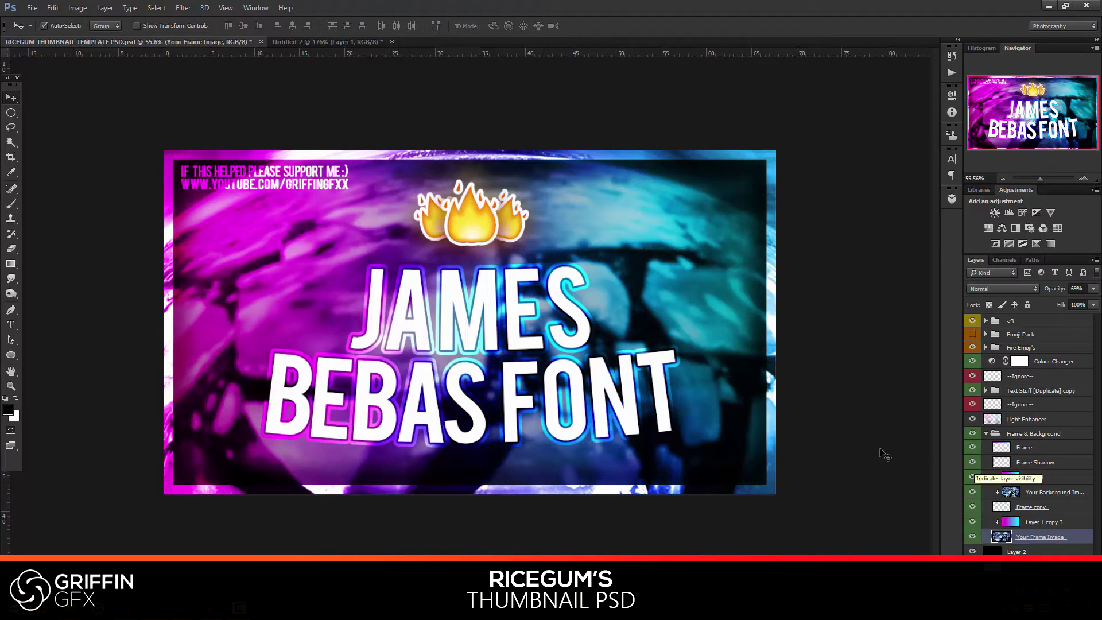
Select the Light Enhancer layer and collapse the Frame & Background group
mouse_move(772, 309)
mouse_down()
mouse_move(683, 301)
mouse_move(787, 362)
mouse_move(659, 257)
mouse_move(769, 310)
mouse_up()
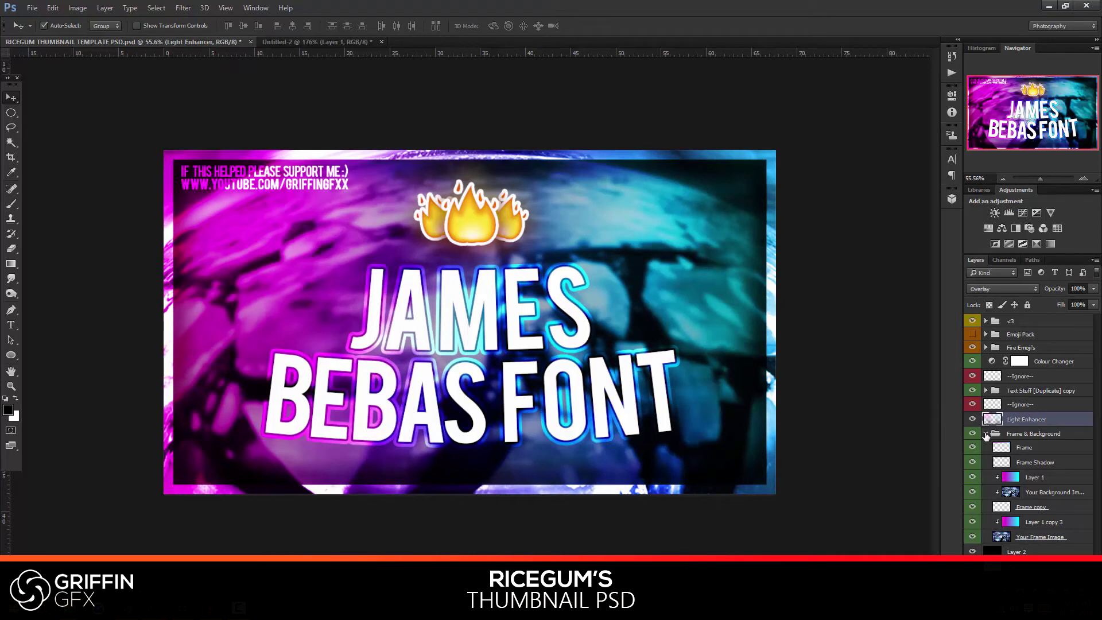
click(985, 436)
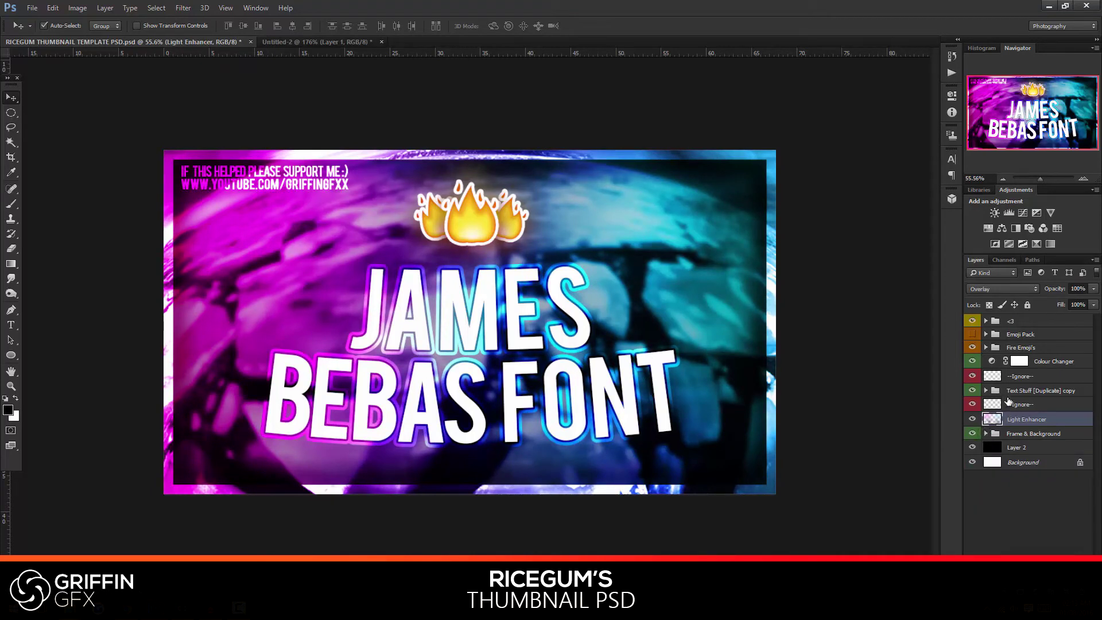
Open the Hue/Saturation settings of the Colour Changer adjustment layer
click(1030, 392)
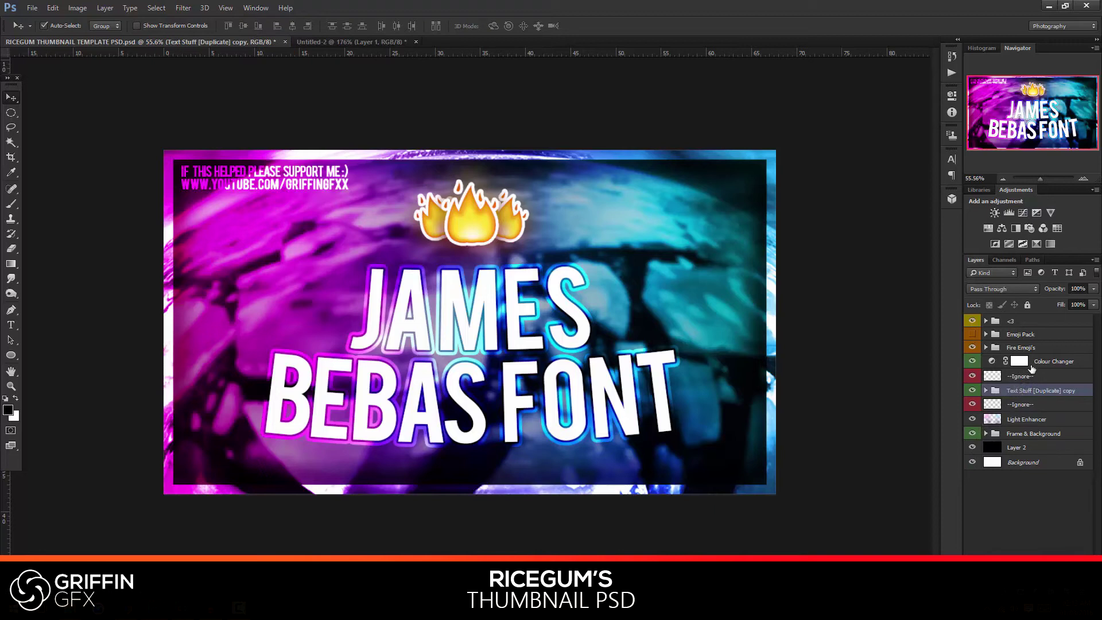
click(1000, 364)
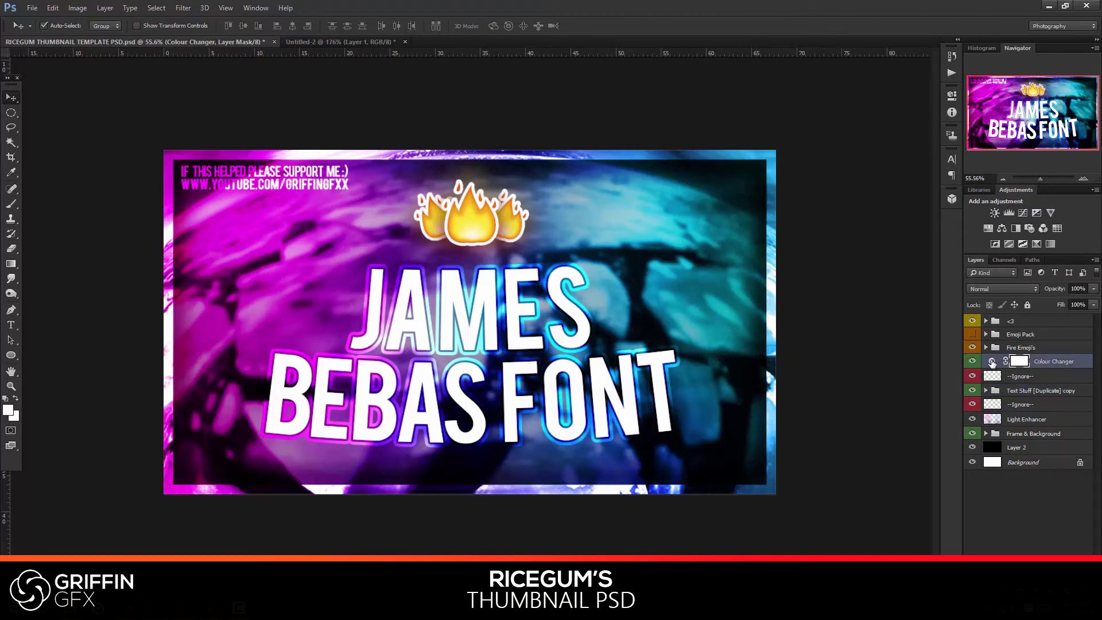
click(992, 362)
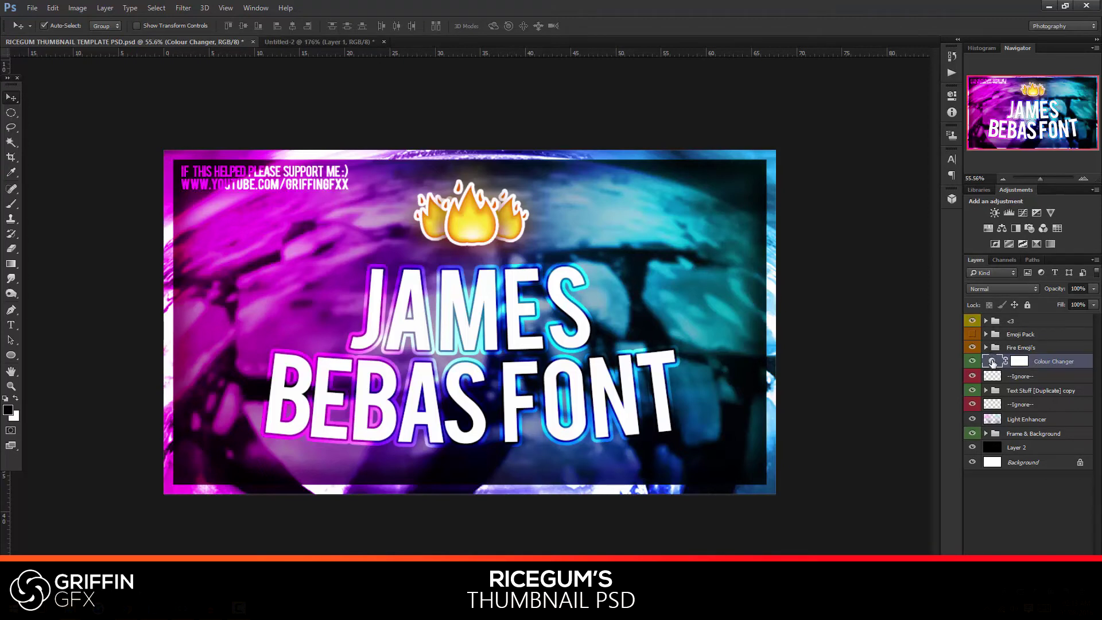
double_click(992, 363)
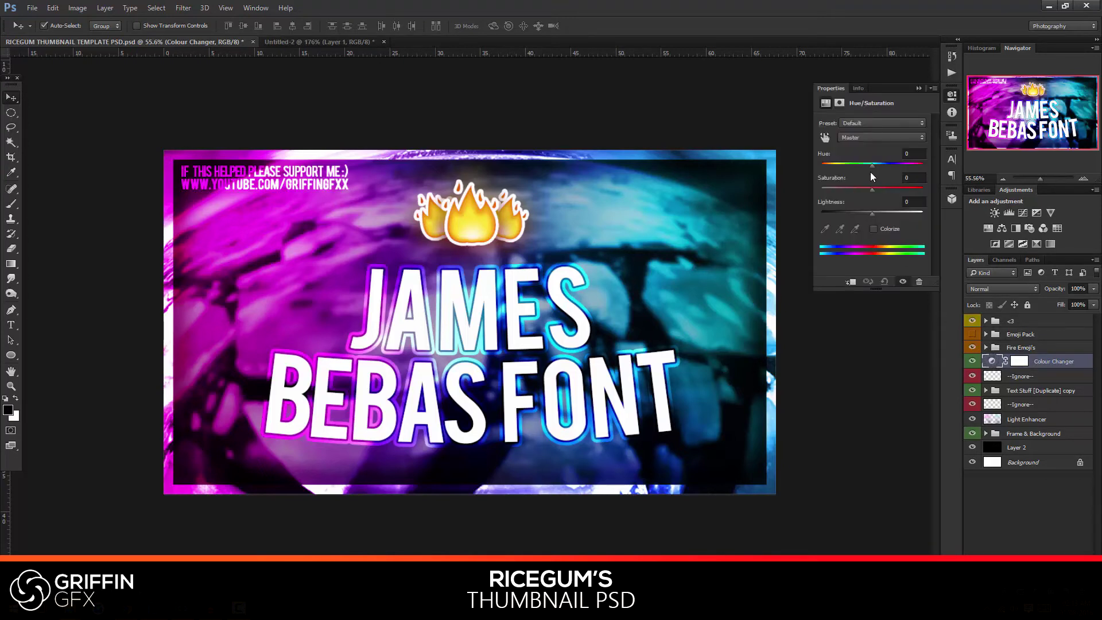
Try a saturation of -100 on the Colour Changer layer, reset it, and try a darker lightness before undoing that too
drag(872, 189, 828, 196)
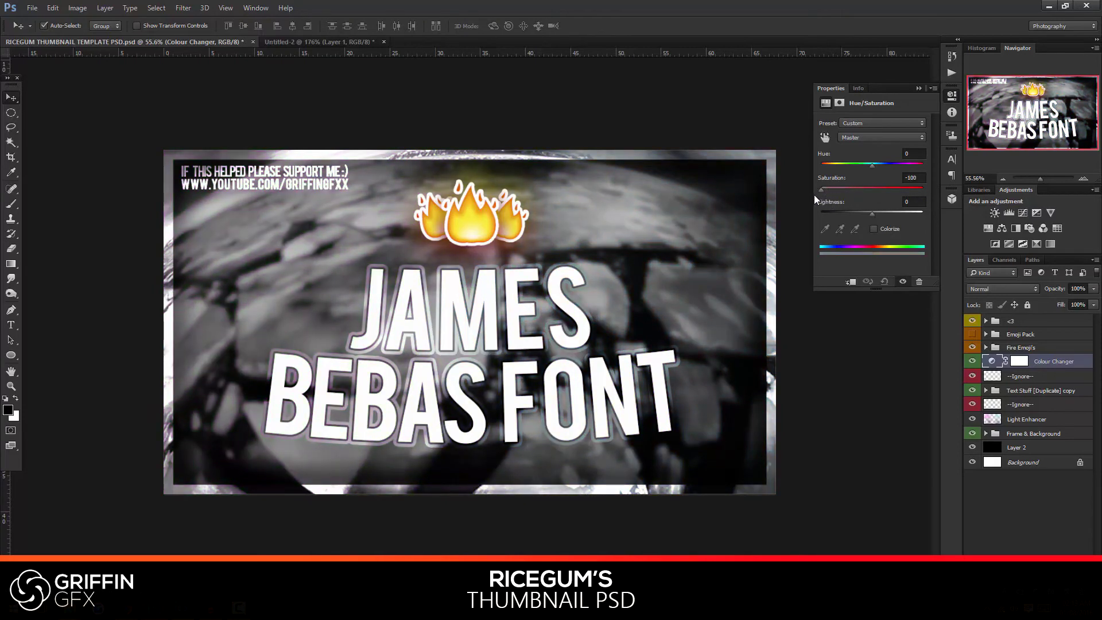
click(885, 281)
drag(873, 215, 818, 217)
key(ctrl+z)
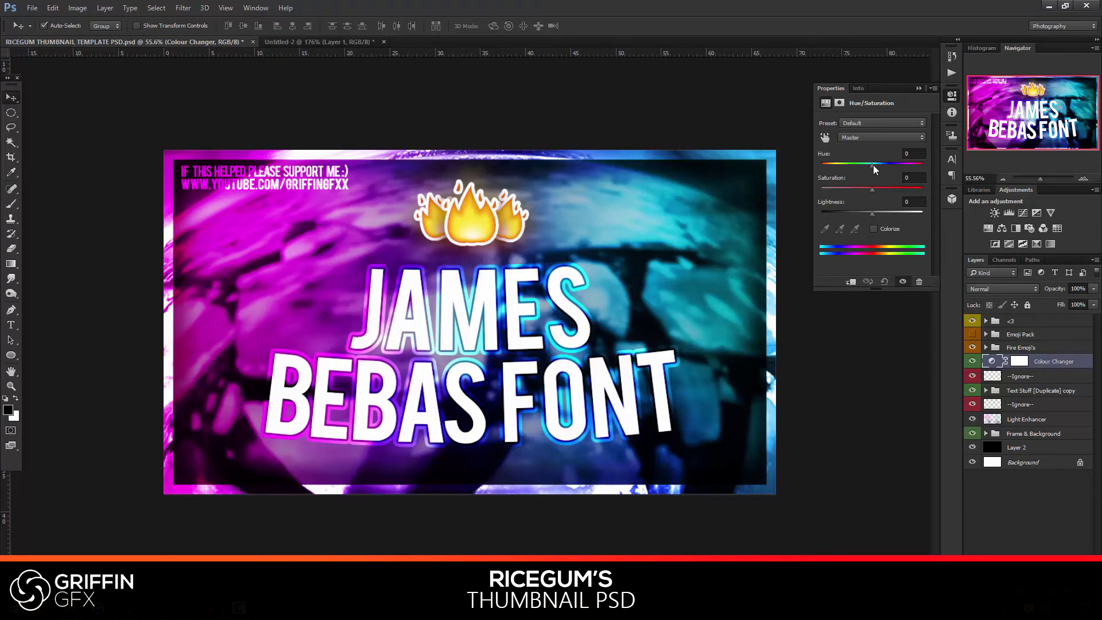
Try a hue of +150 on the Colour Changer layer and undo a further hue shift
drag(872, 164, 917, 164)
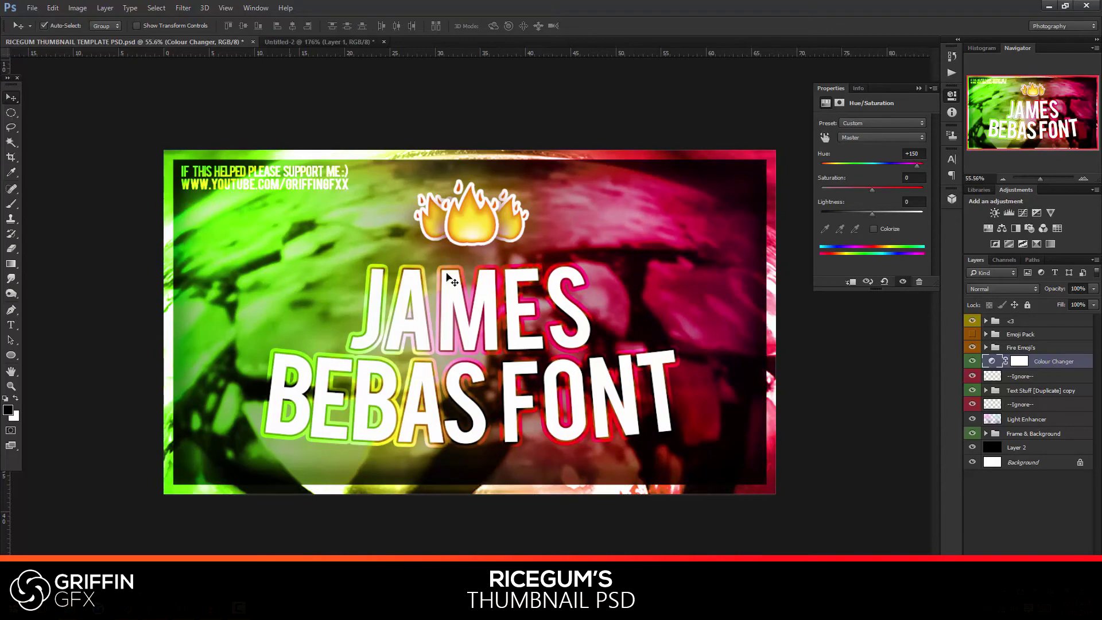
click(925, 165)
drag(925, 166, 862, 170)
key(ctrl+z)
Try colorizing the thumbnail with a hue of 259 and turn Colorize off again
click(873, 229)
drag(868, 188, 900, 162)
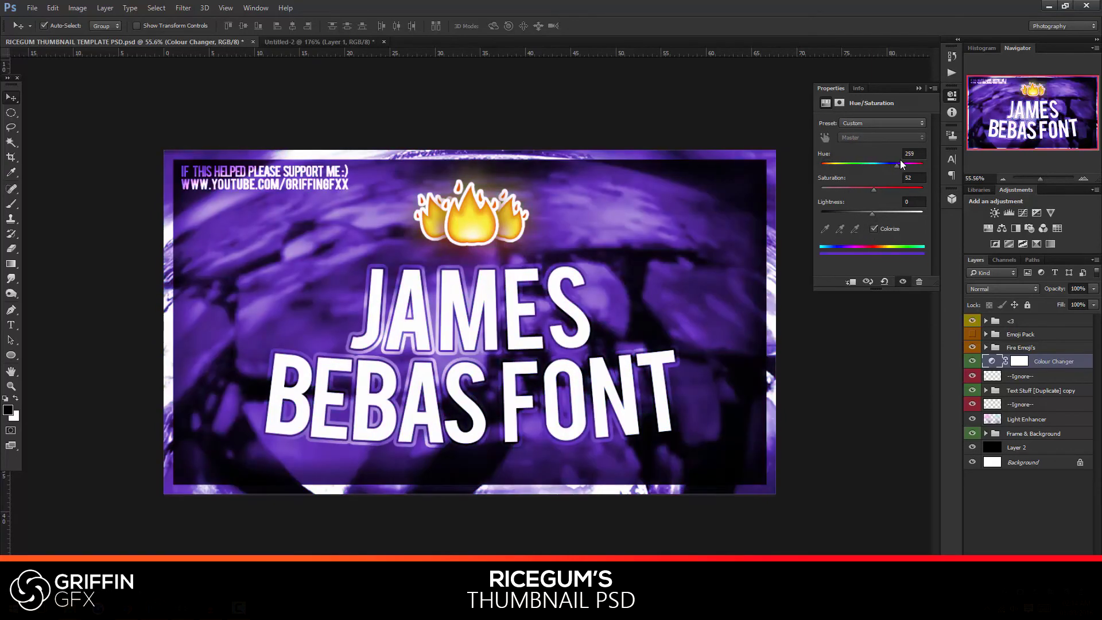
click(873, 229)
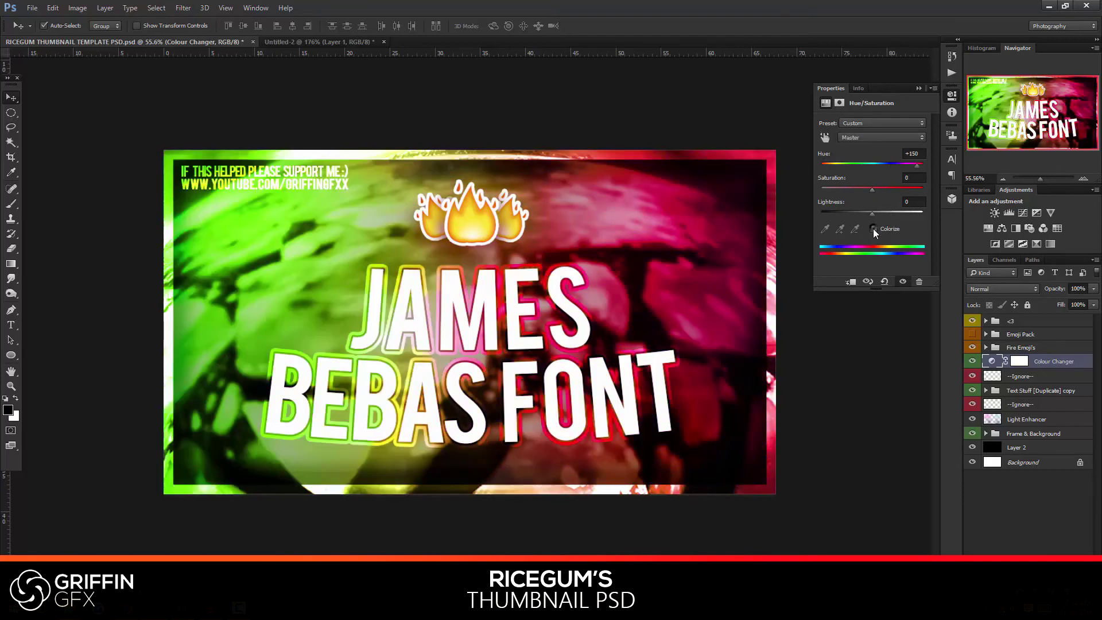
Set the Colour Changer hue to about -83, close its settings and hide the layer
drag(895, 164, 842, 176)
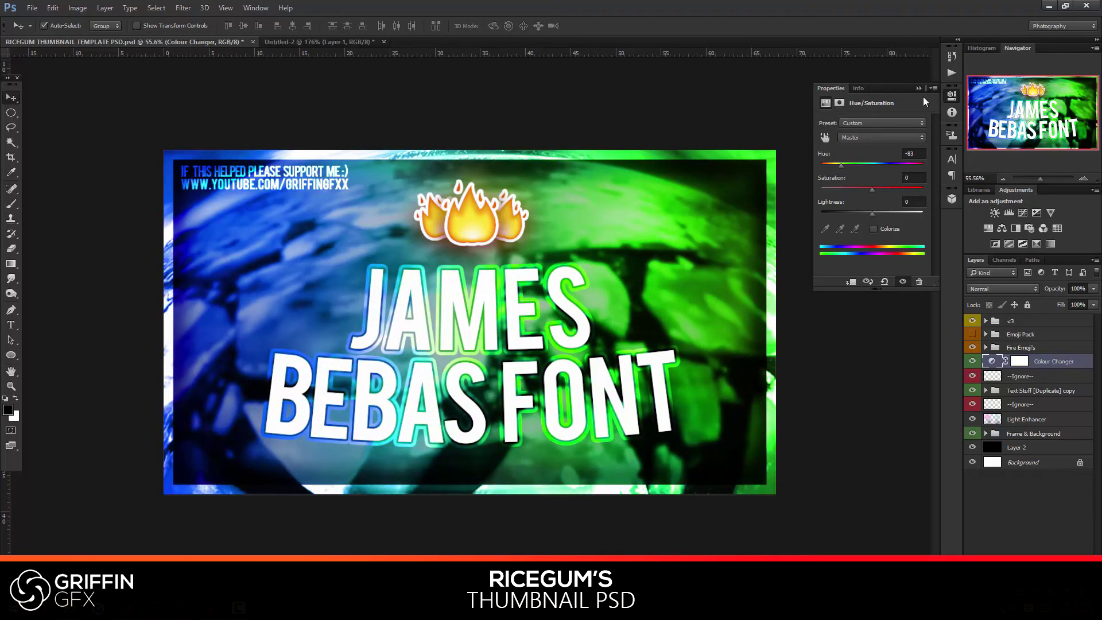
click(919, 88)
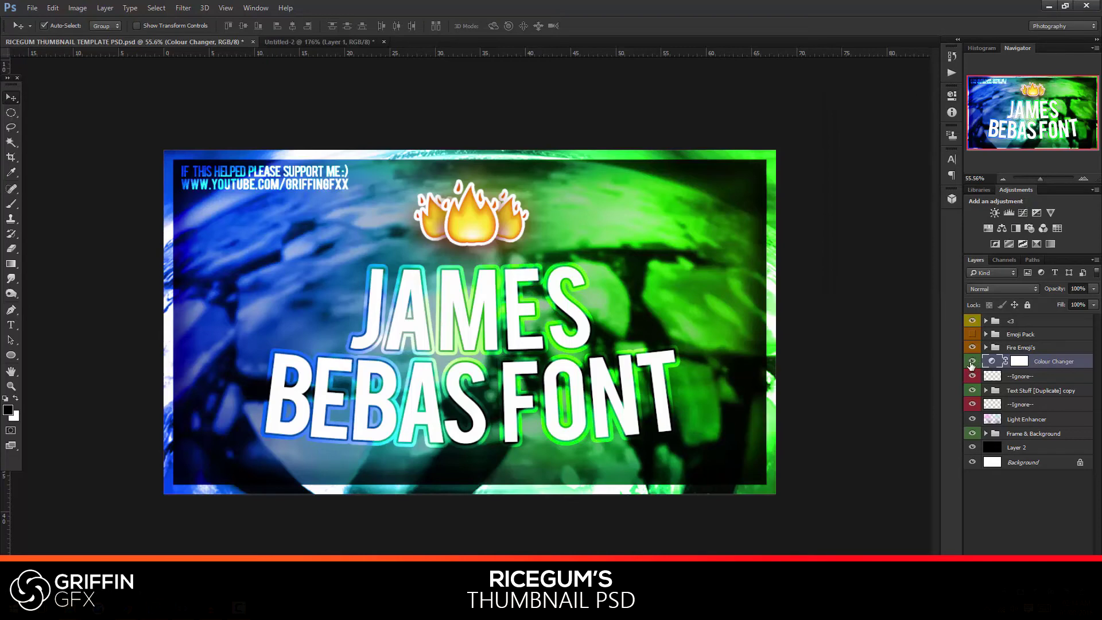
click(972, 362)
Compare the thumbnail with the Emoji Pack group shown and hidden
scroll(759, 336, down, 3)
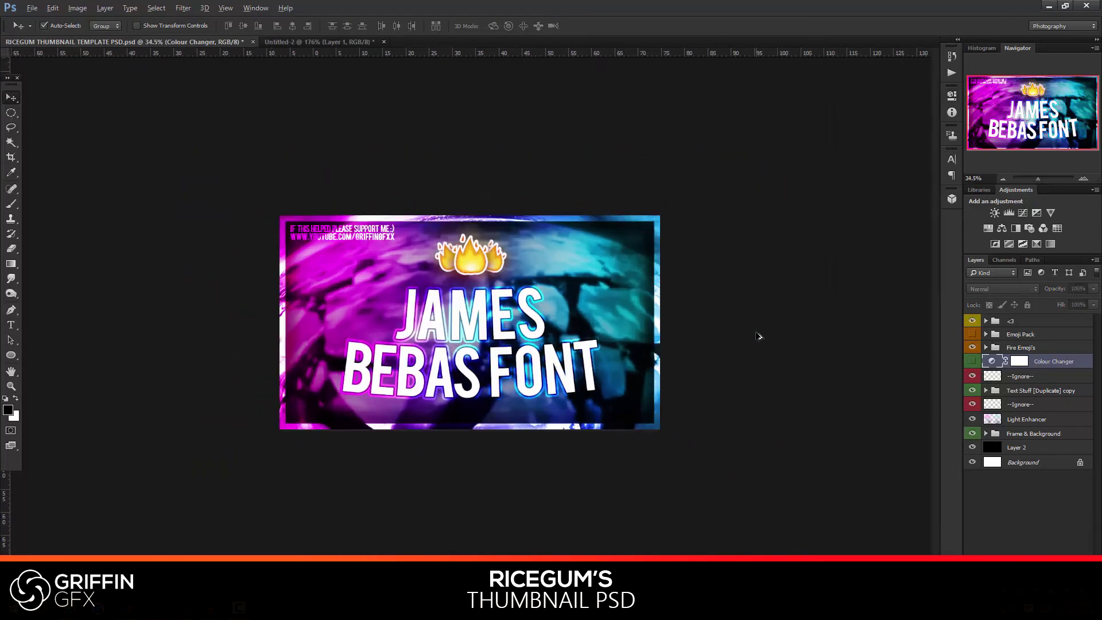
scroll(759, 337, up, 3)
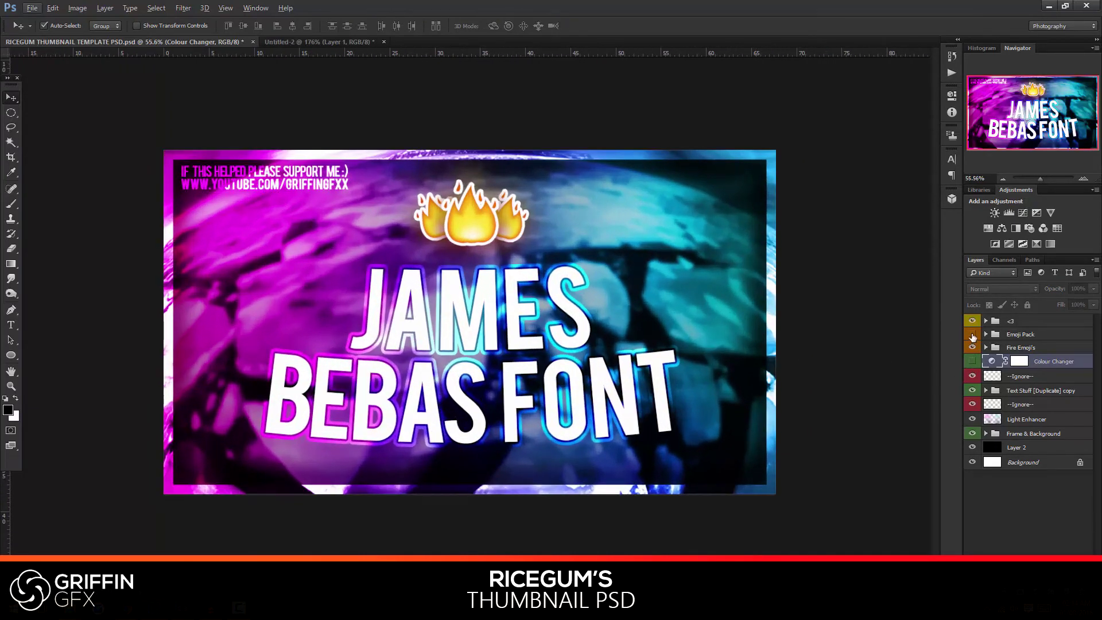
click(972, 335)
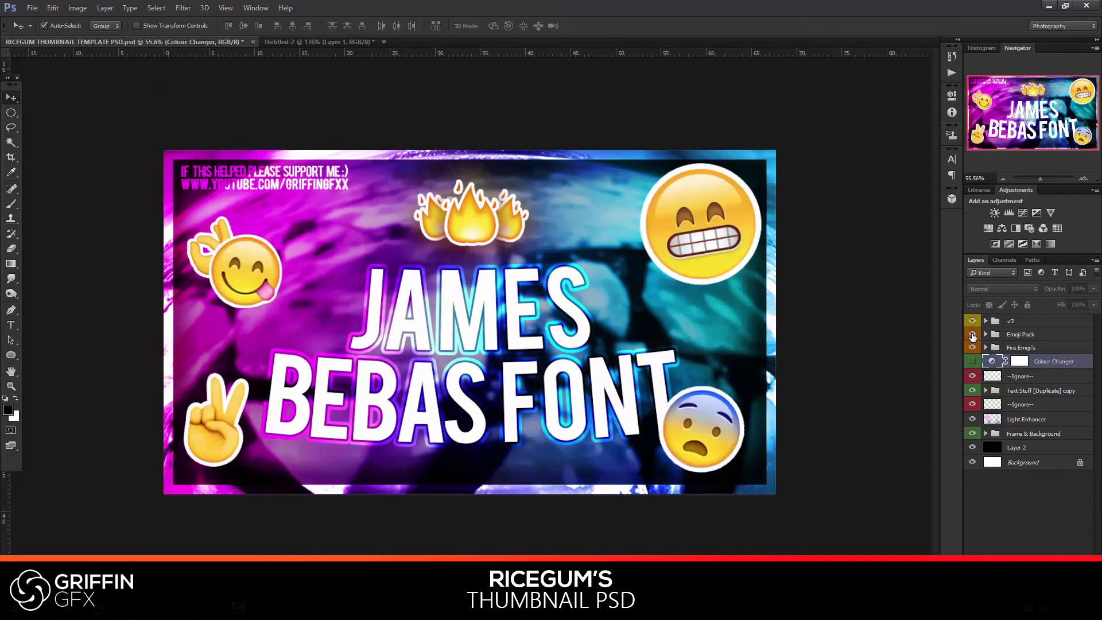
click(972, 335)
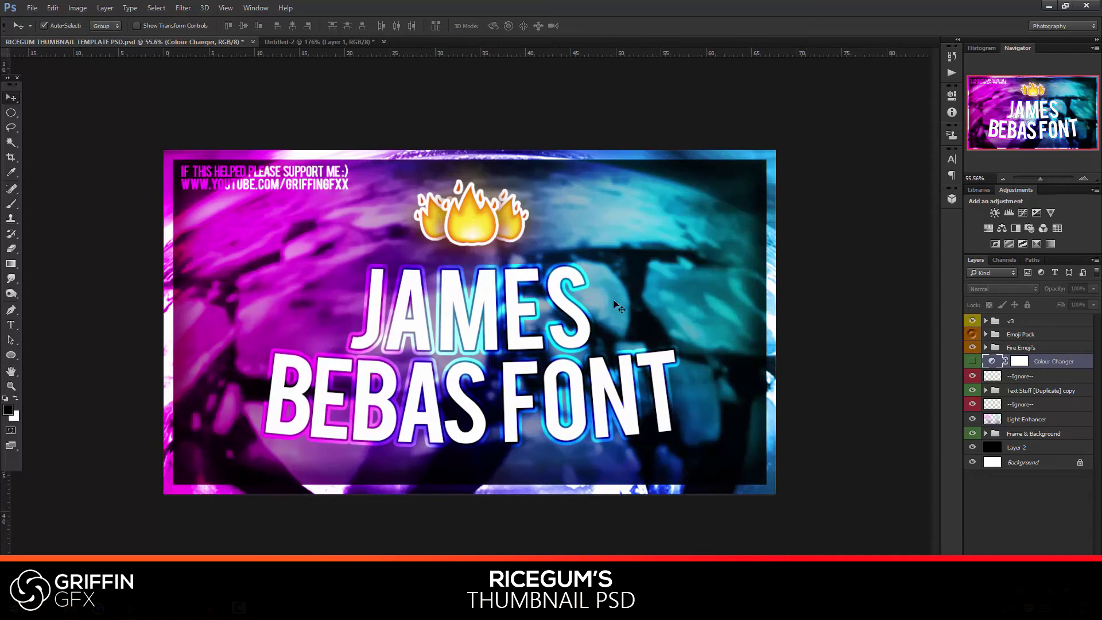
Select the <3 group holding the support text and compare the thumbnail with it hidden and shown
click(332, 187)
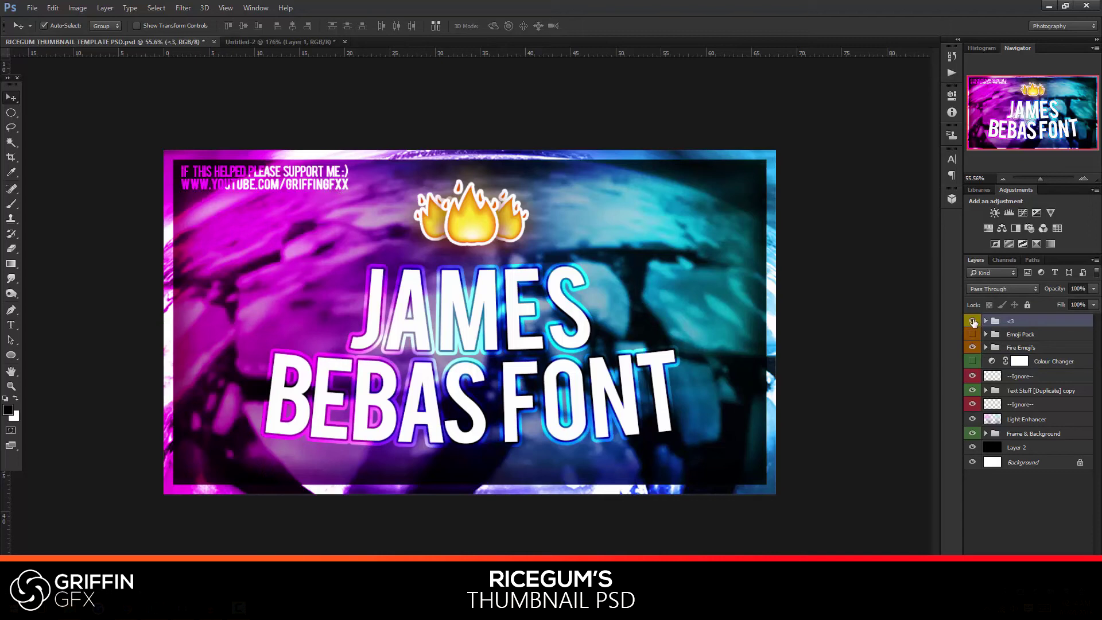
click(972, 321)
click(973, 322)
click(973, 321)
click(973, 321)
click(973, 322)
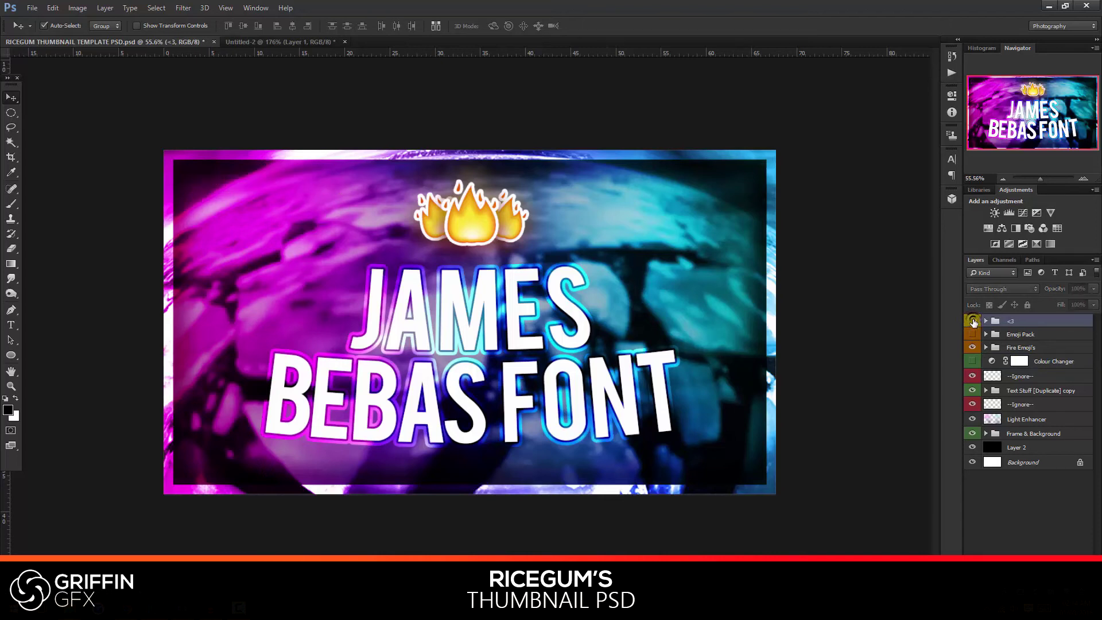
click(972, 321)
click(973, 321)
click(973, 321)
Show and expand the Emoji Pack group, toggle Layer 11 and Layer 10 to check their emojis, and collapse and hide the group
click(992, 337)
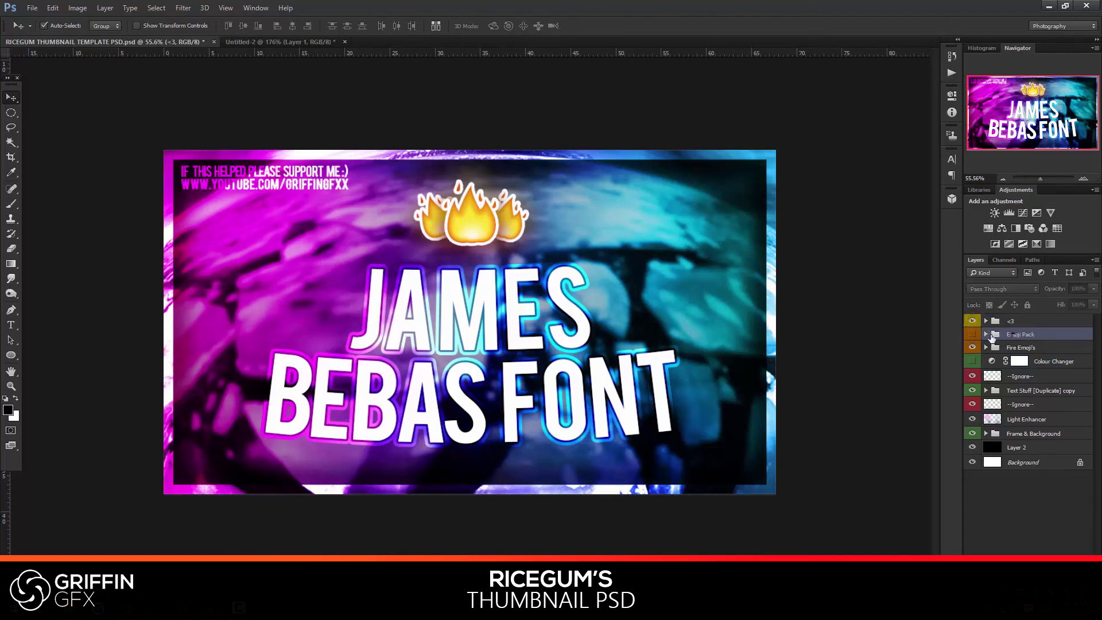
click(972, 334)
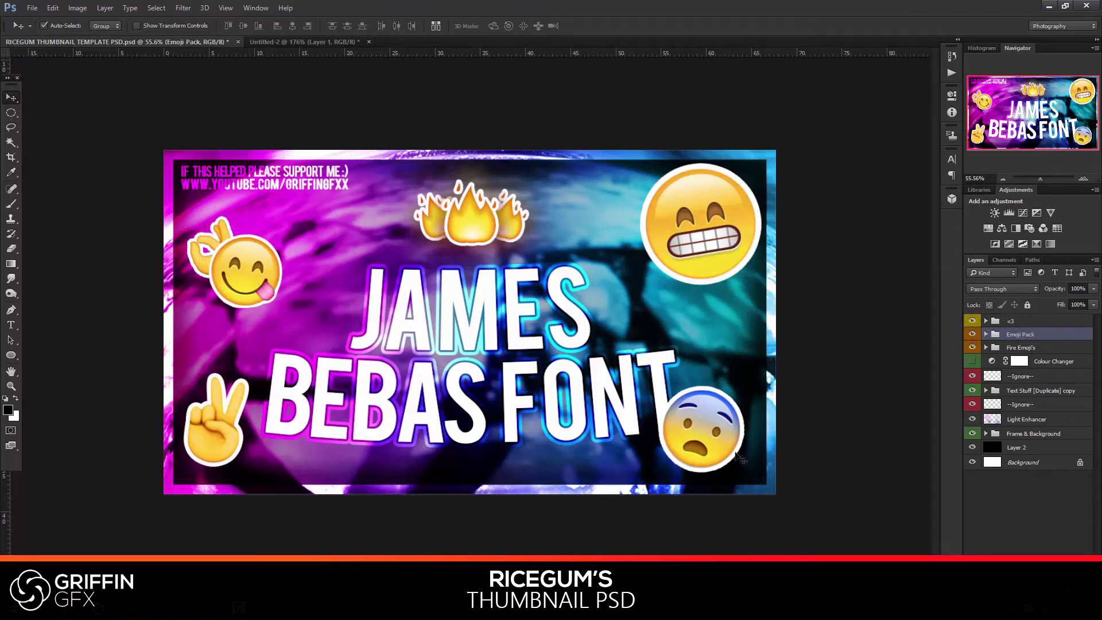
click(986, 334)
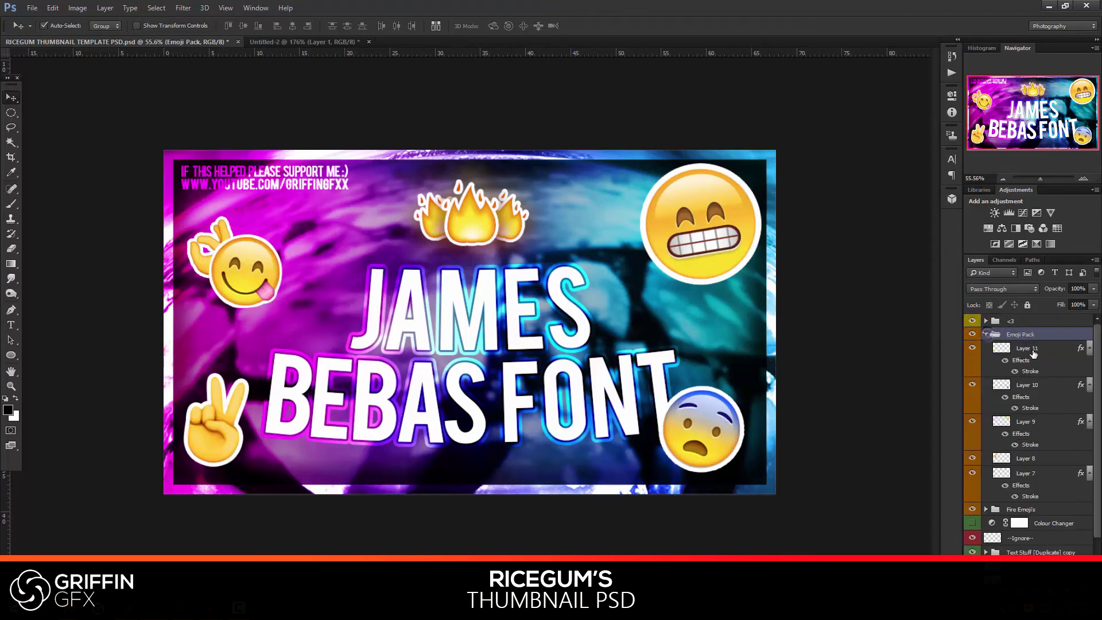
click(1033, 354)
click(972, 348)
click(973, 348)
click(972, 385)
click(972, 385)
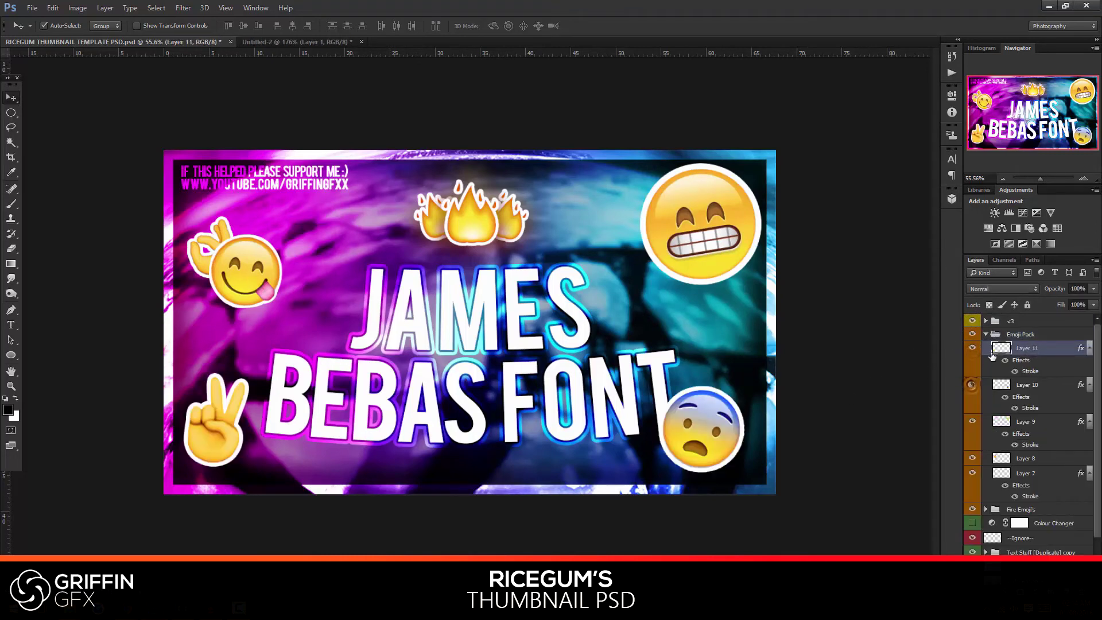
click(986, 334)
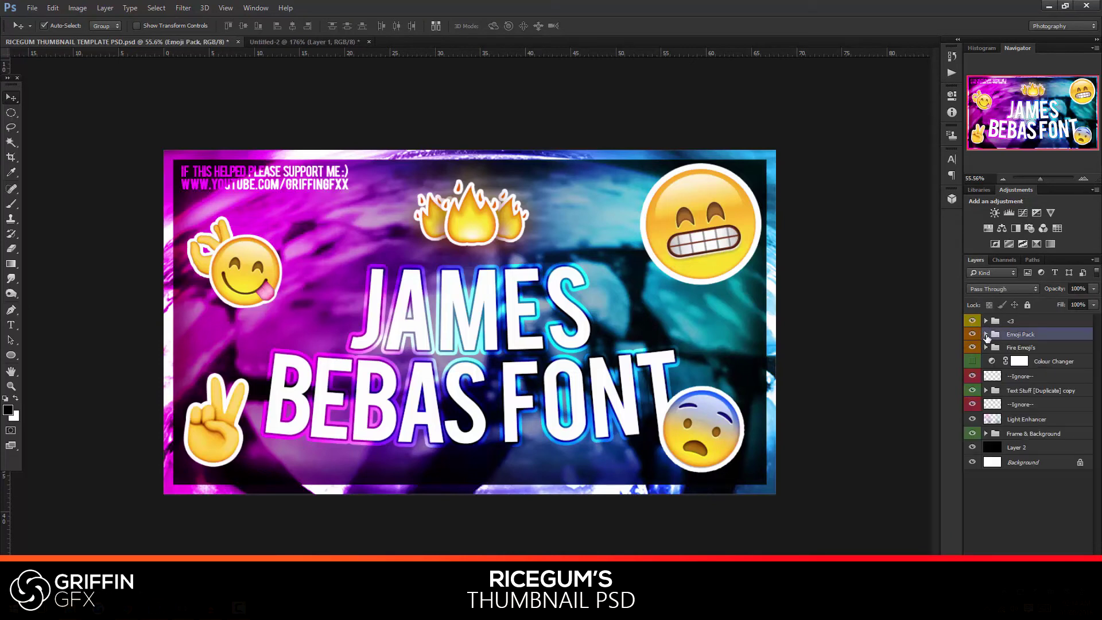
click(972, 334)
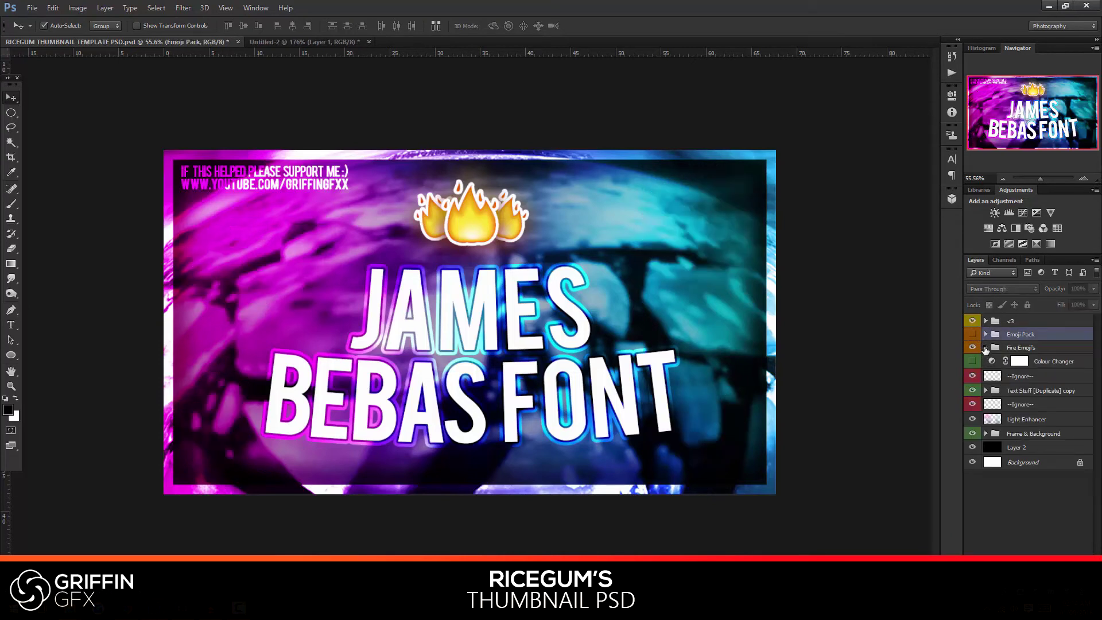
Expand the Fire Emoji's group and compare the thumbnail with Layer 6 hidden and shown
click(986, 347)
click(1020, 361)
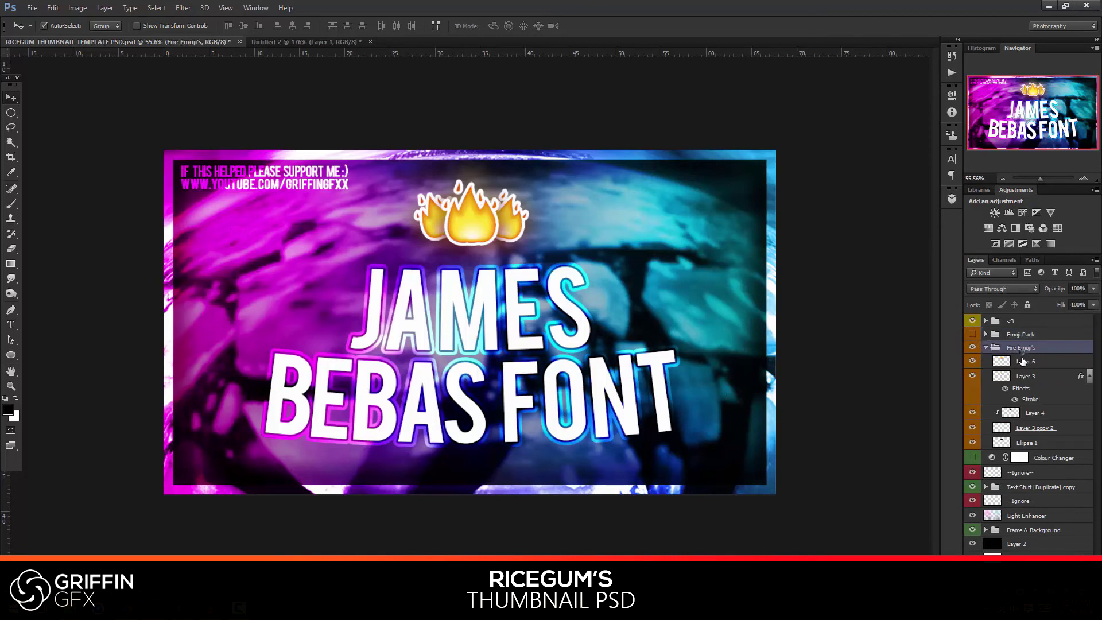
click(972, 361)
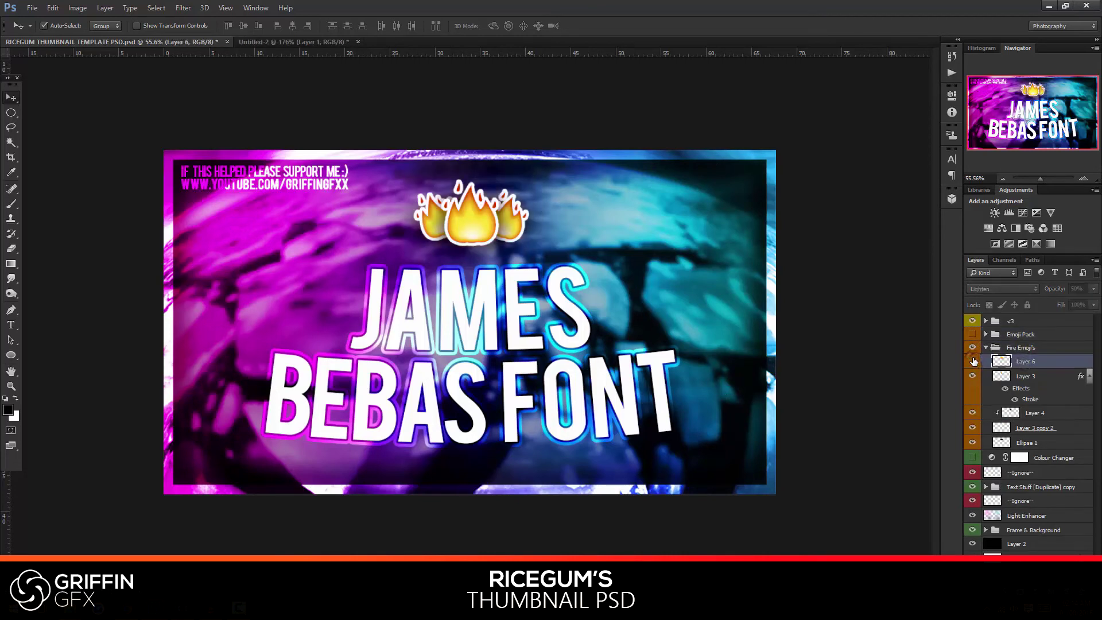
click(973, 361)
click(972, 361)
click(972, 361)
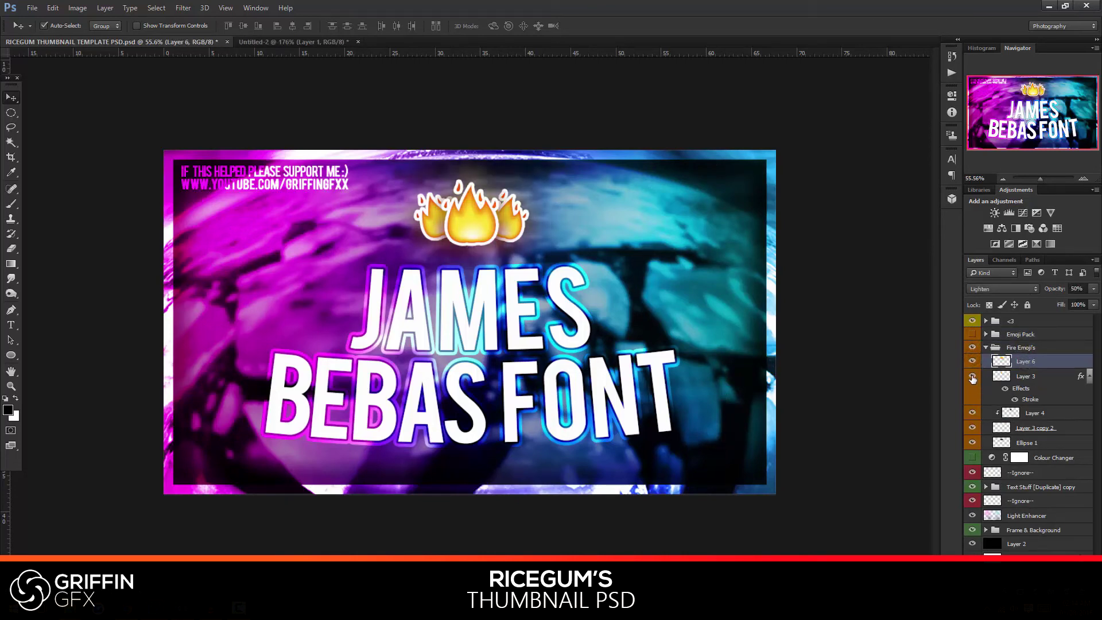
Compare the fire emojis with Layer 3 and the clipped Layer 4 each hidden and shown
click(972, 377)
click(972, 377)
click(972, 413)
click(972, 413)
click(972, 413)
click(972, 413)
click(972, 413)
click(972, 413)
Select the Text Stuff [Duplicate] copy group and activate the Type tool
click(462, 296)
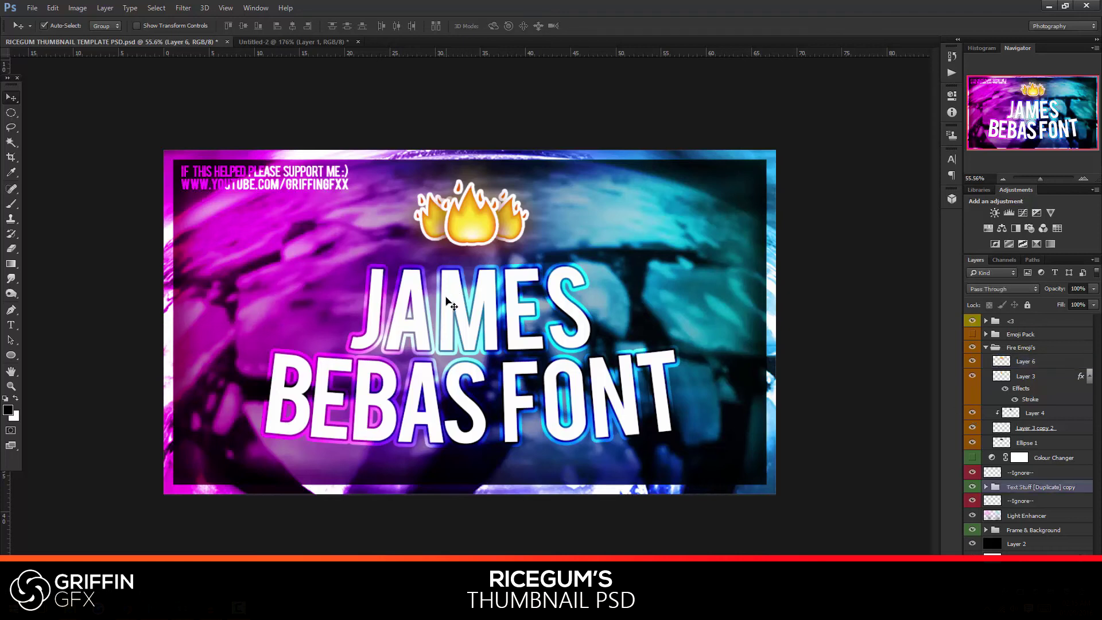
click(10, 327)
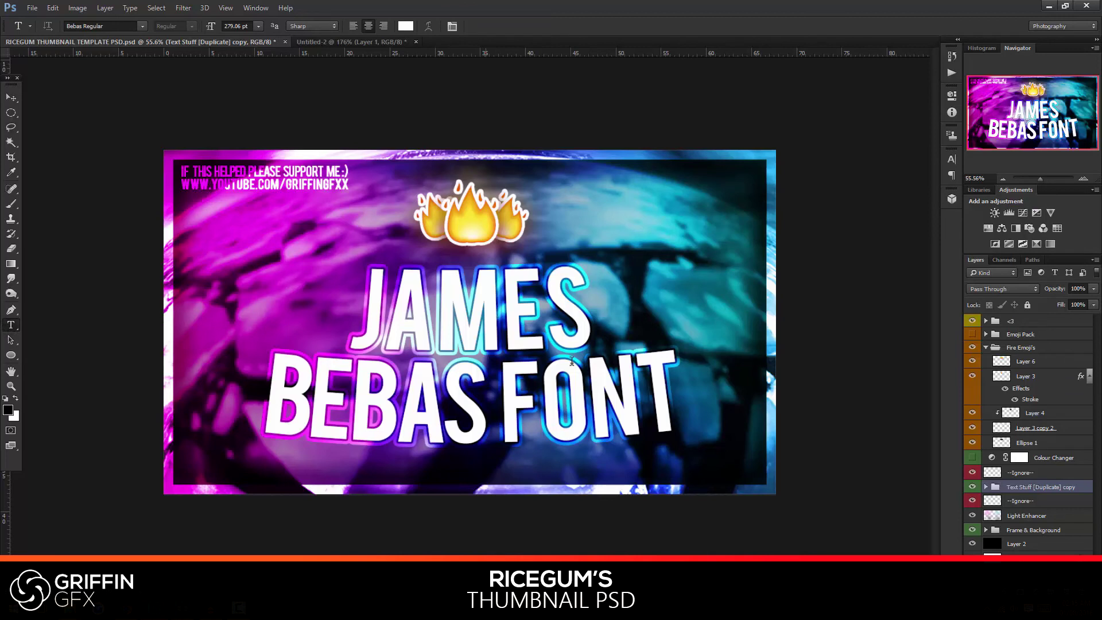